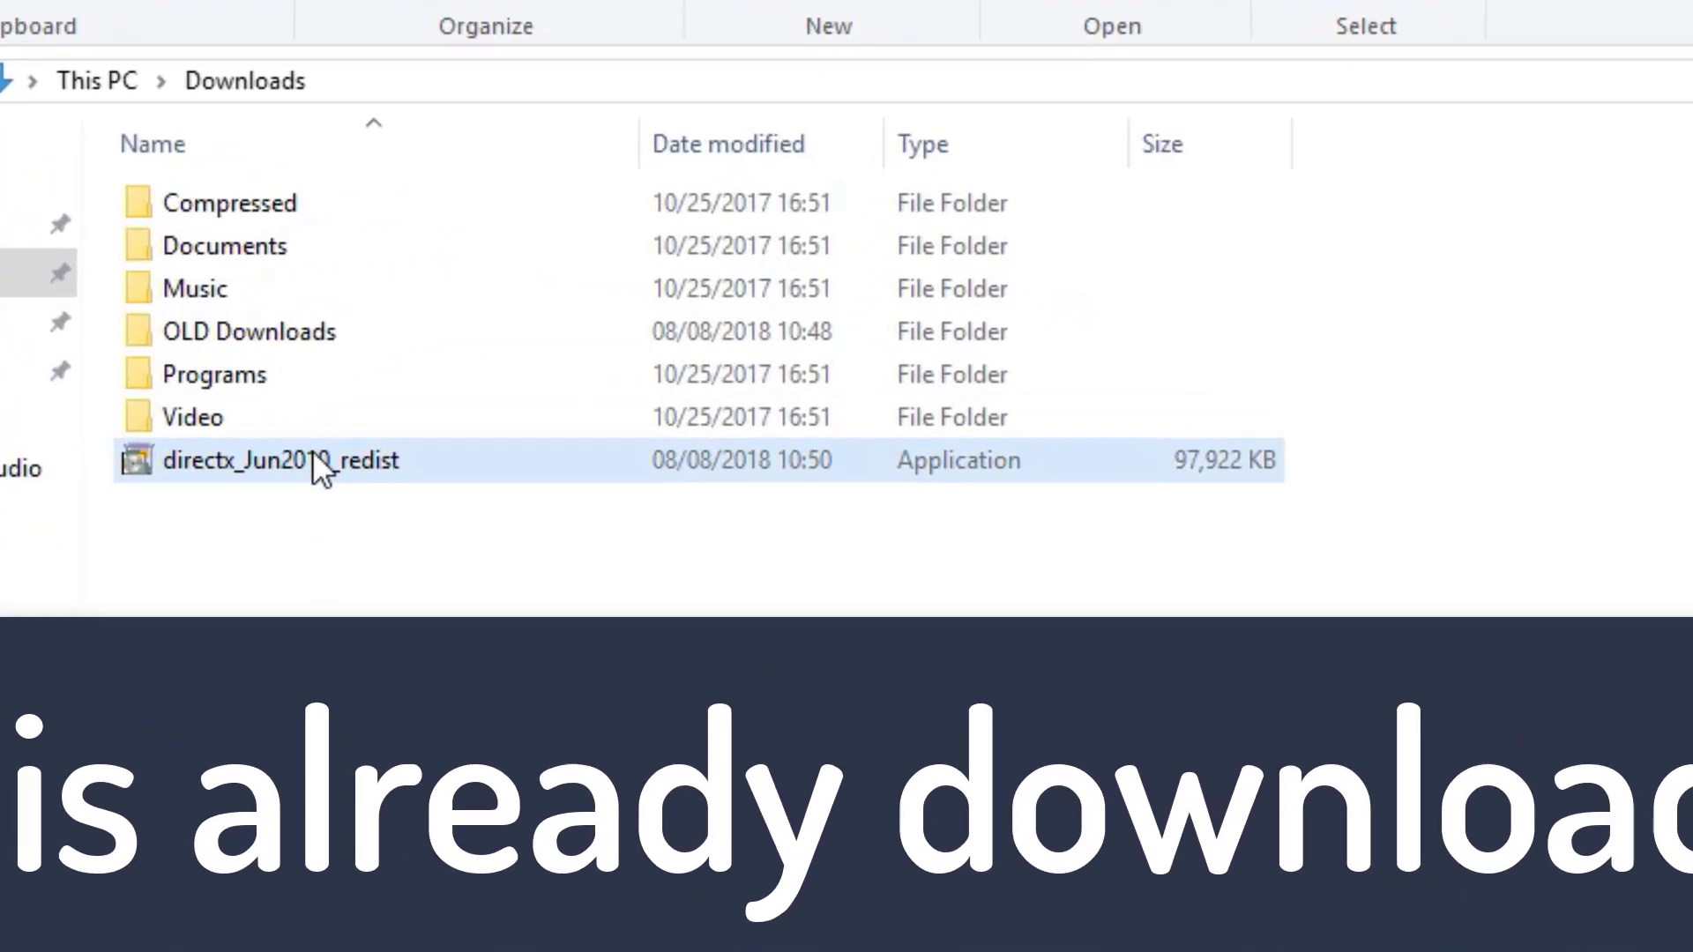
Create a new folder named "directx offline" in Downloads
{"action": "left_click", "coordinate": [314, 454]}
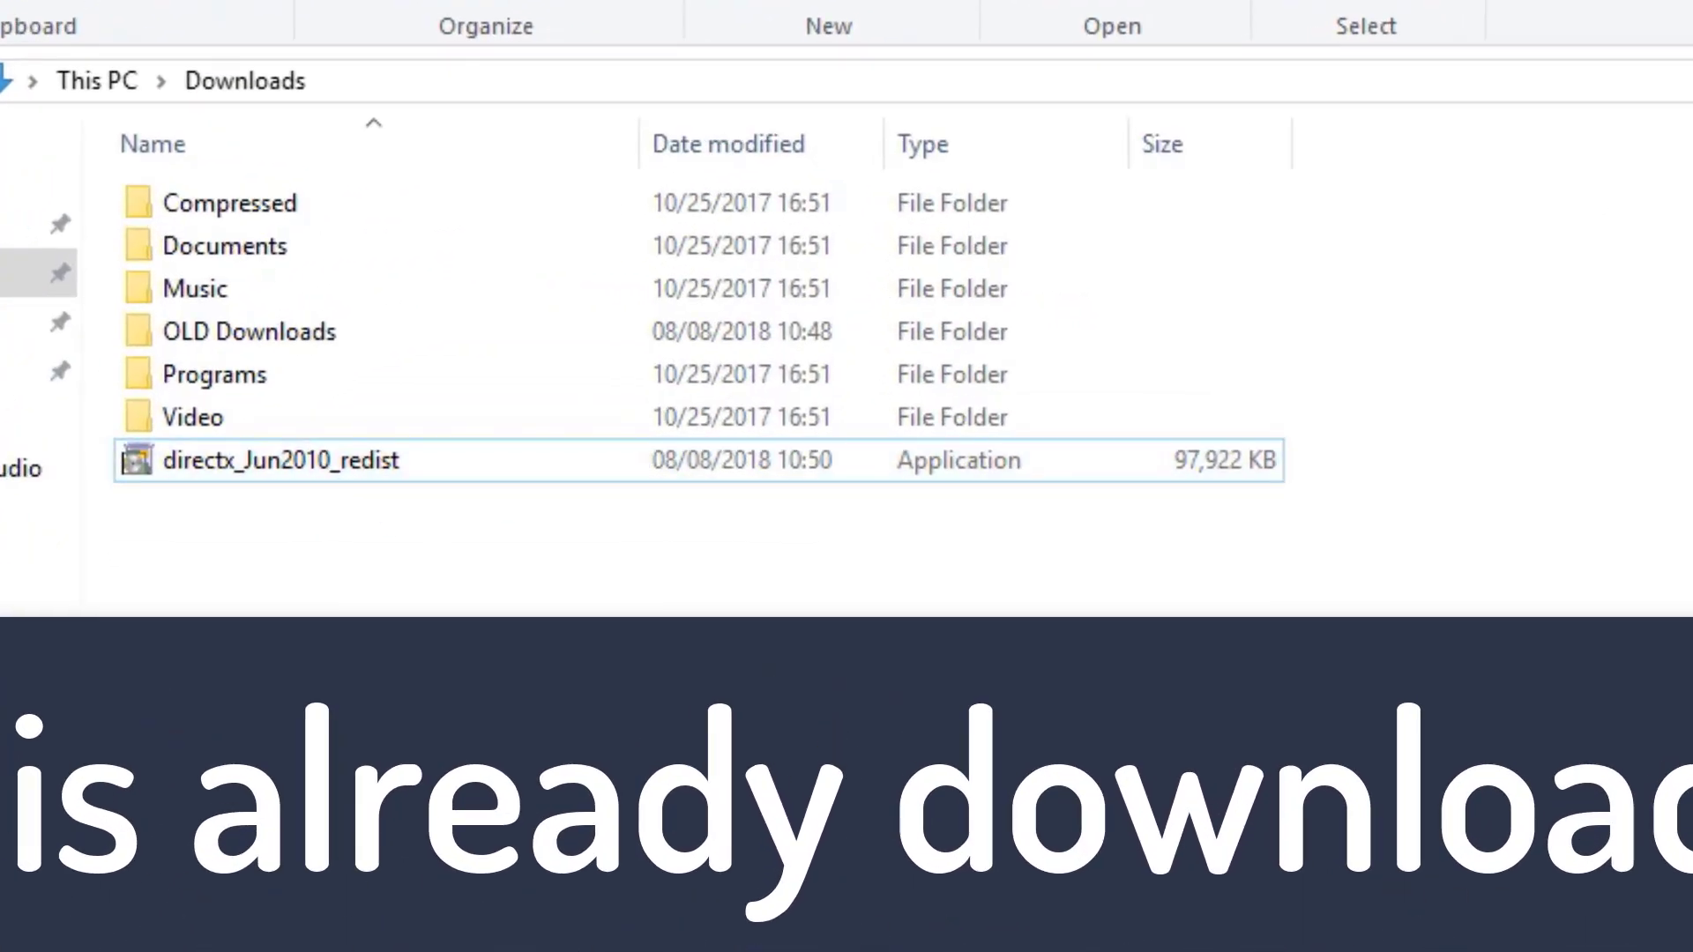
{"action": "key", "text": "ctrl+shift+n"}
{"action": "type", "text": "dire"}
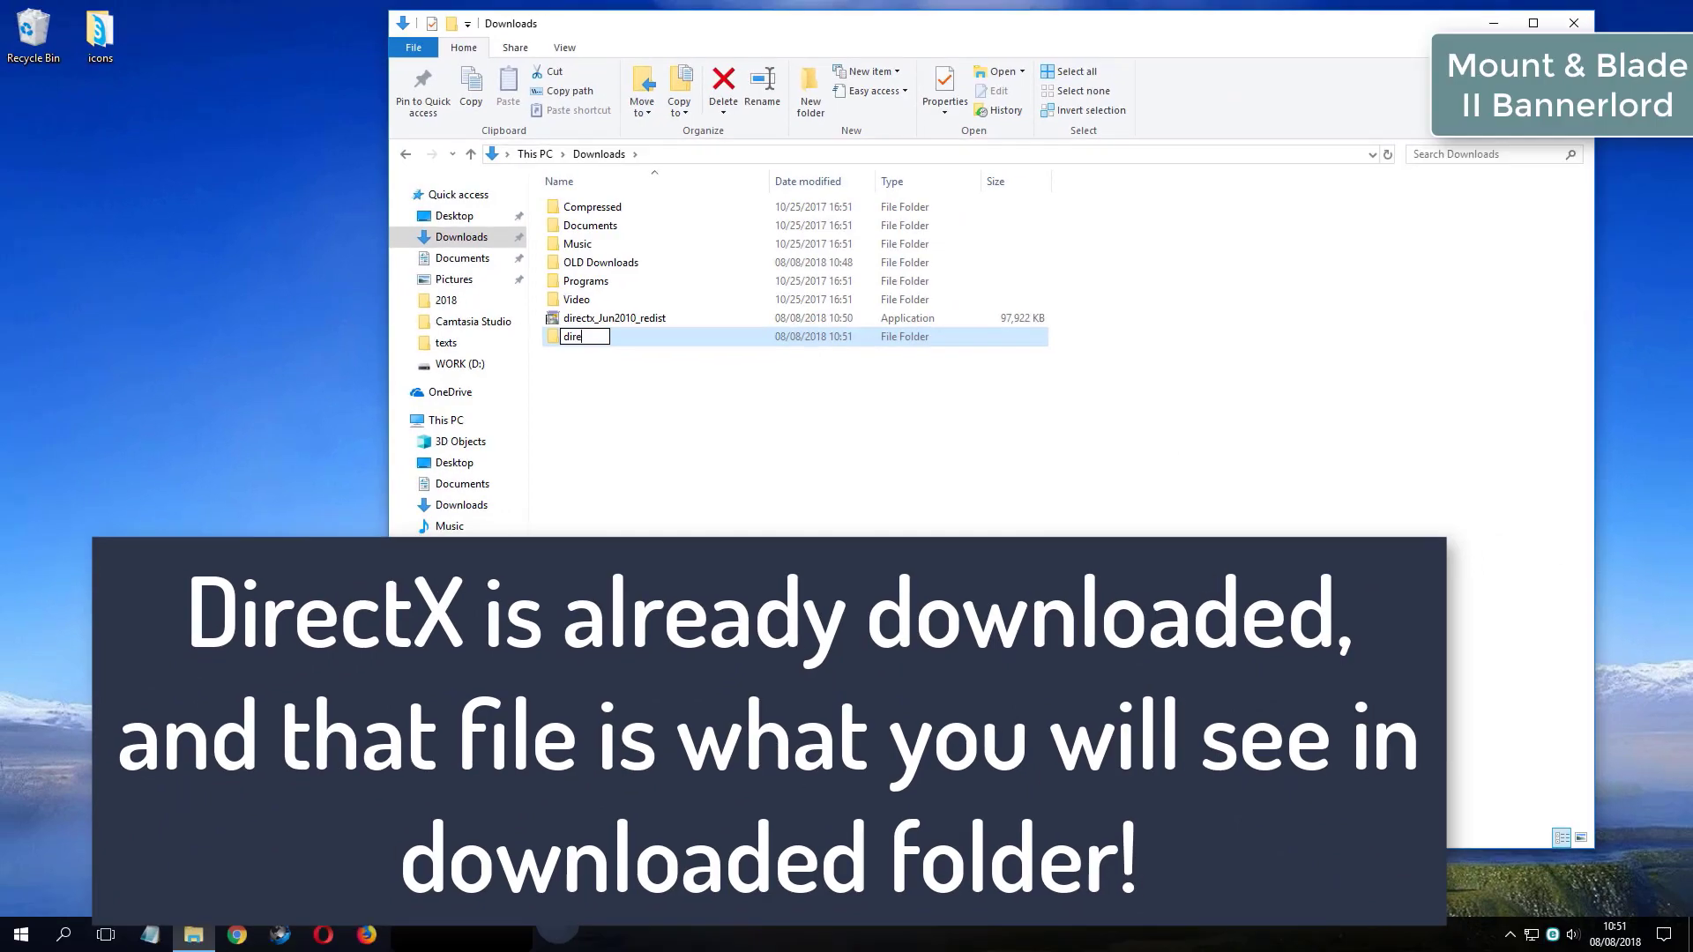
{"action": "type", "text": "c"}
{"action": "key", "text": "BackSpace"}
{"action": "type", "text": "ct"}
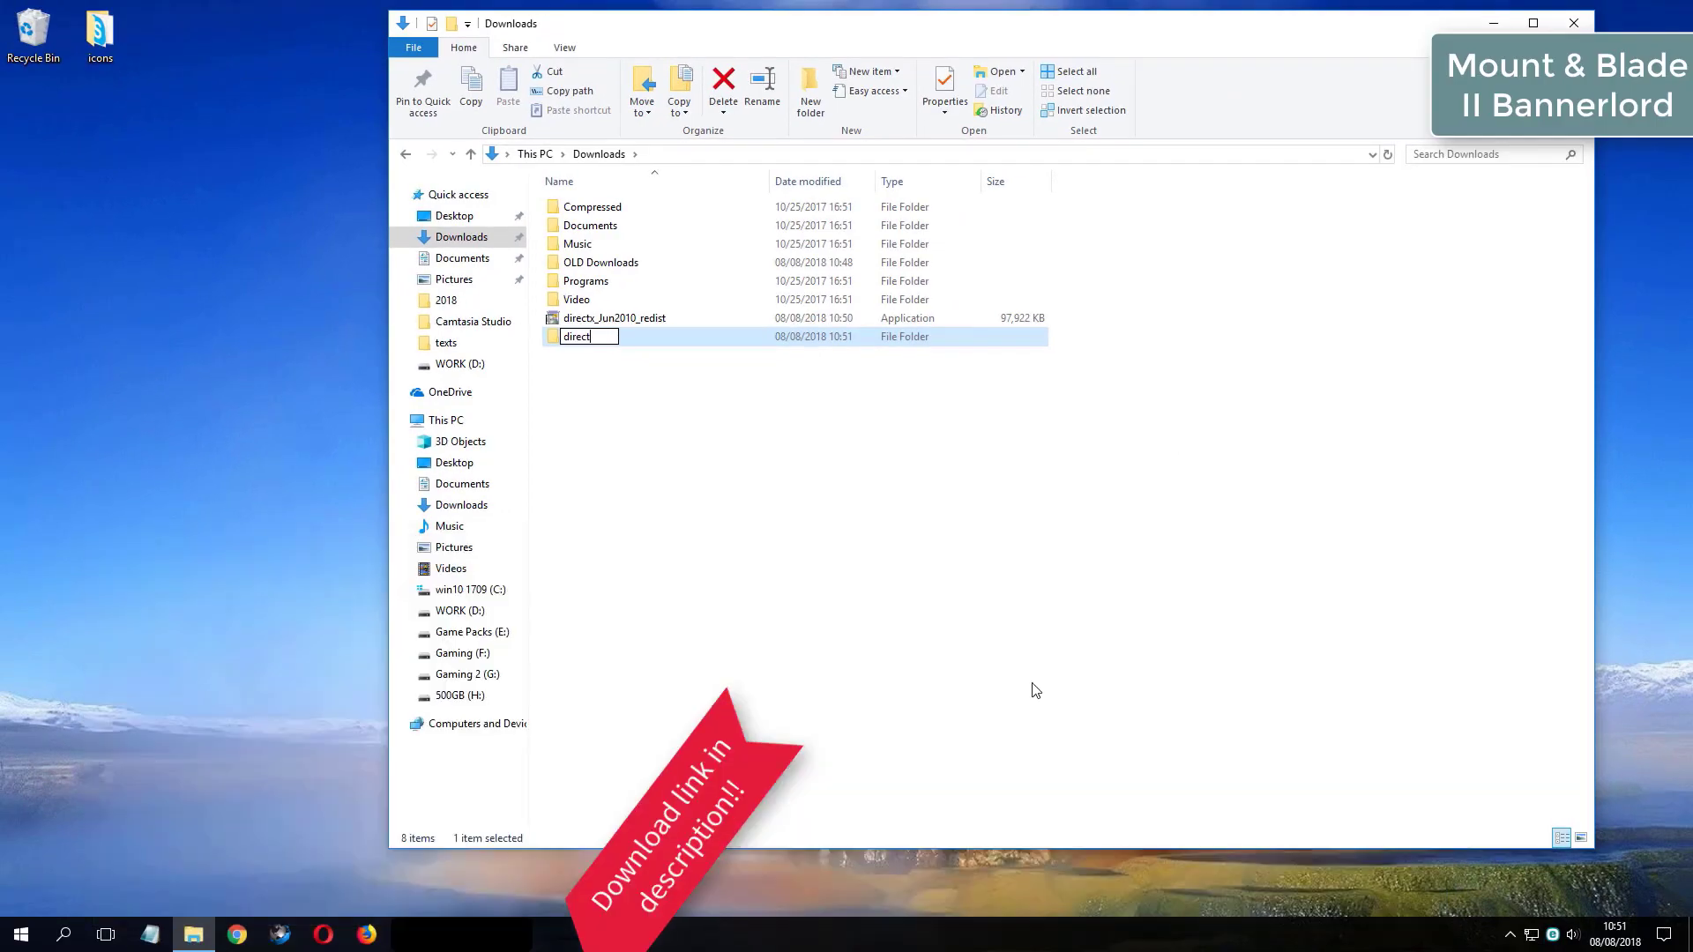
{"action": "type", "text": "x o"}
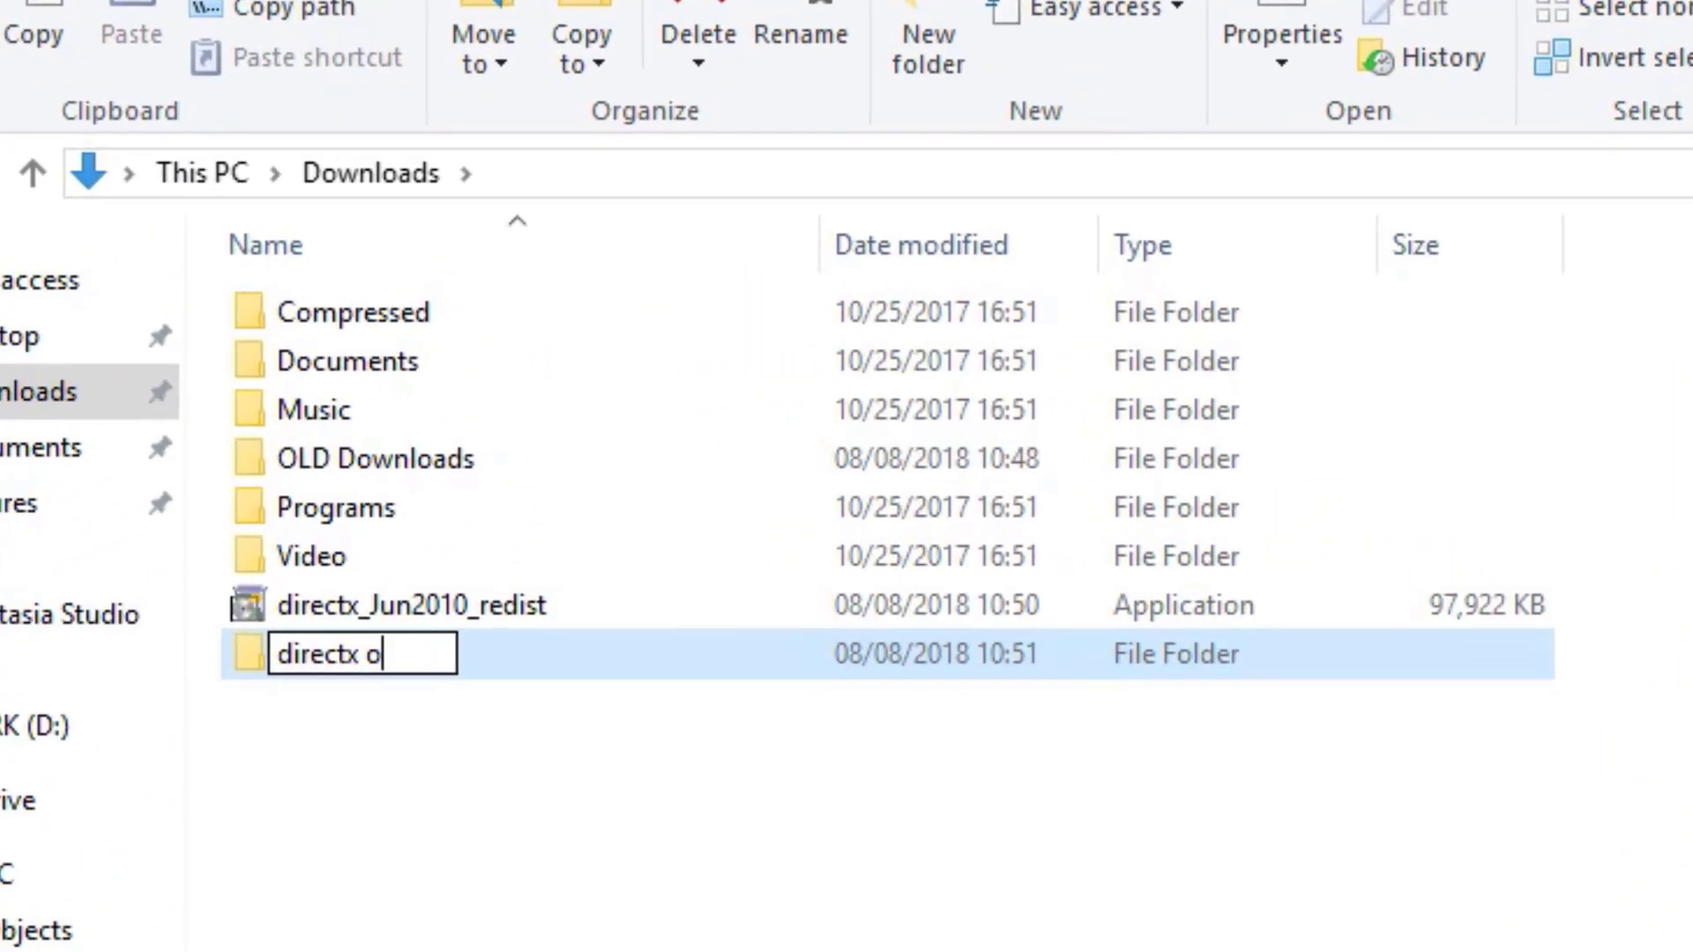
{"action": "type", "text": "ffline"}
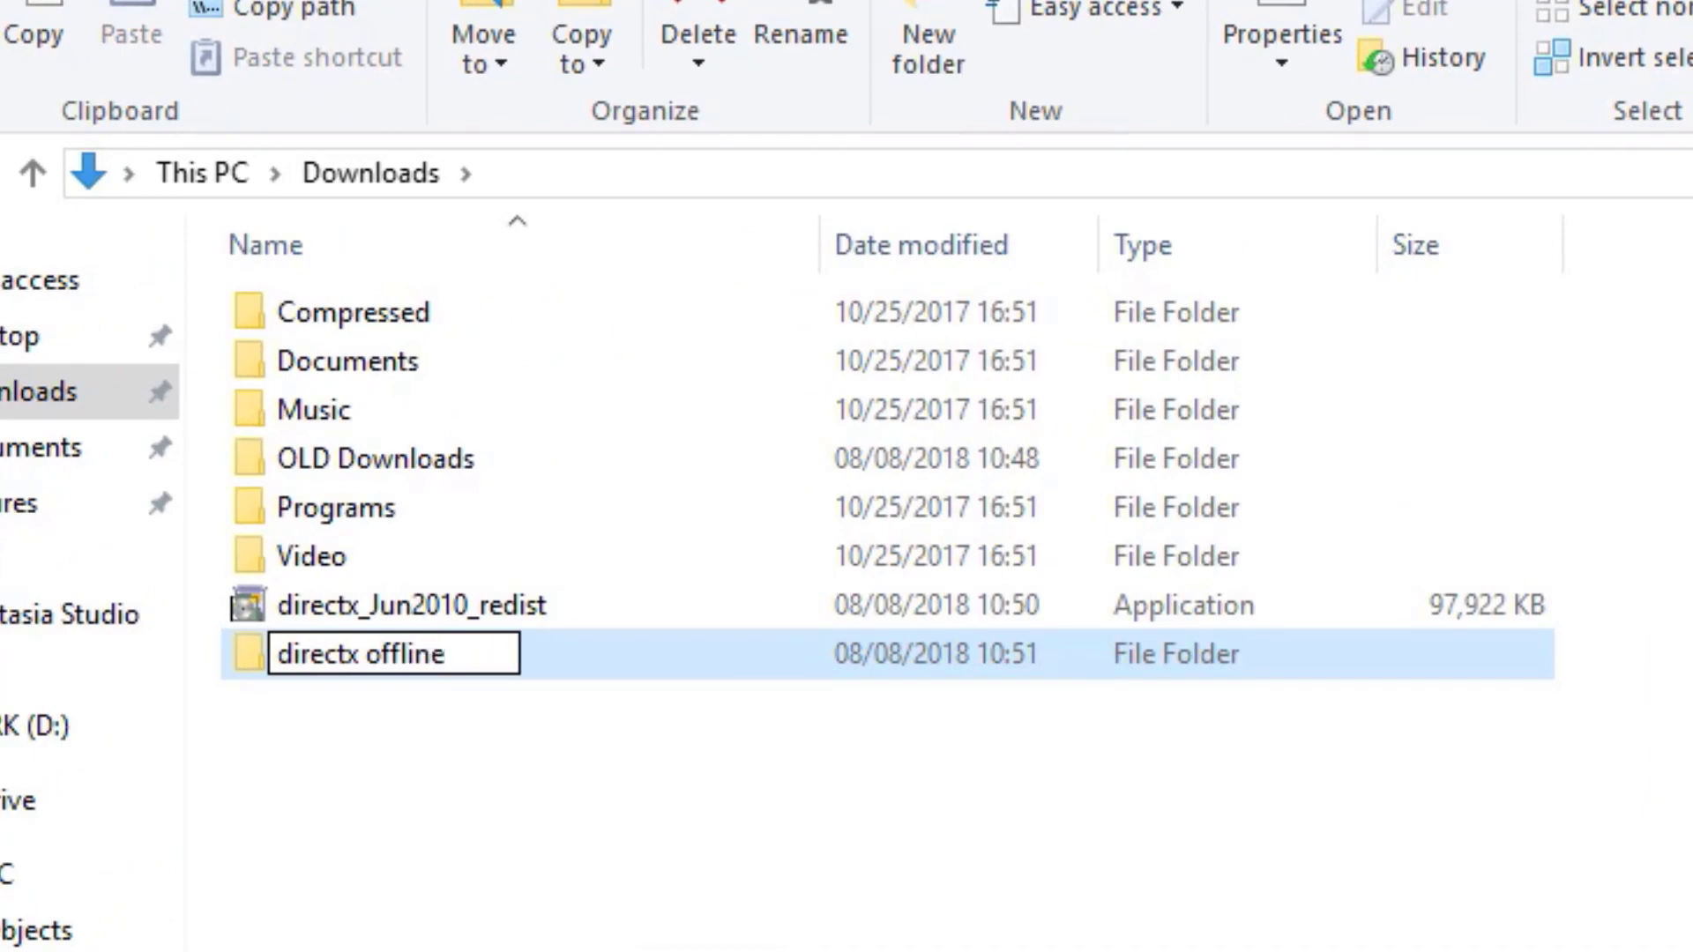
{"action": "key", "text": "Return"}
Run directx_Jun2010_redist from Downloads and accept its license terms
{"action": "left_click", "coordinate": [467, 606]}
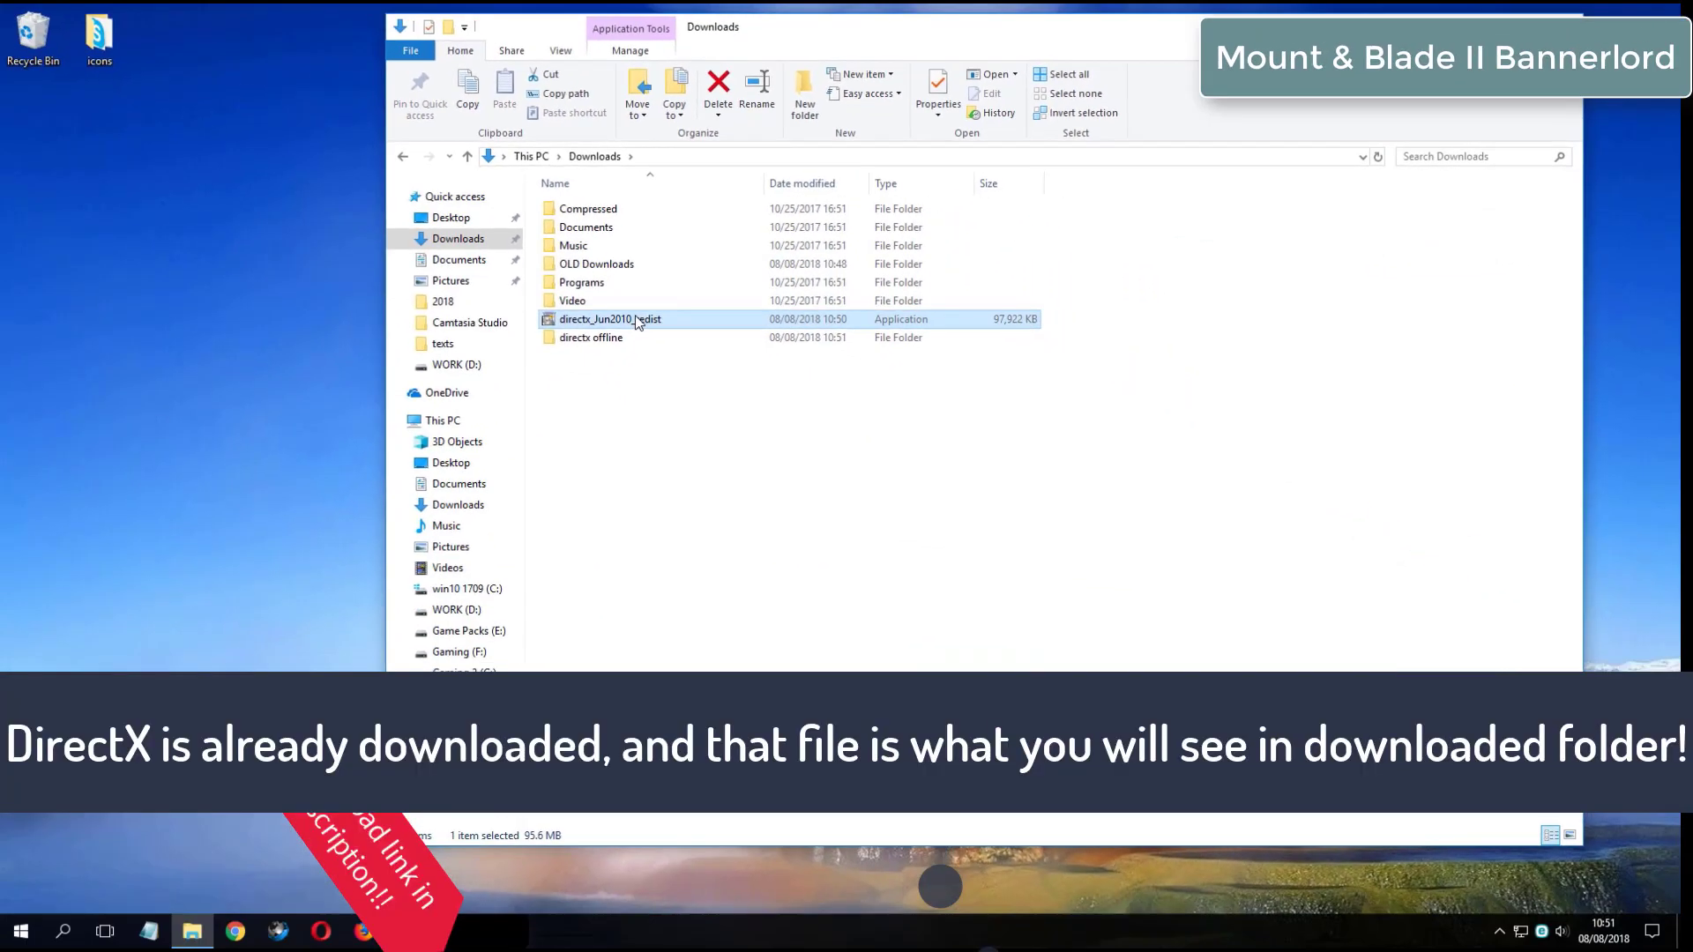
{"action": "double_click", "coordinate": [636, 322]}
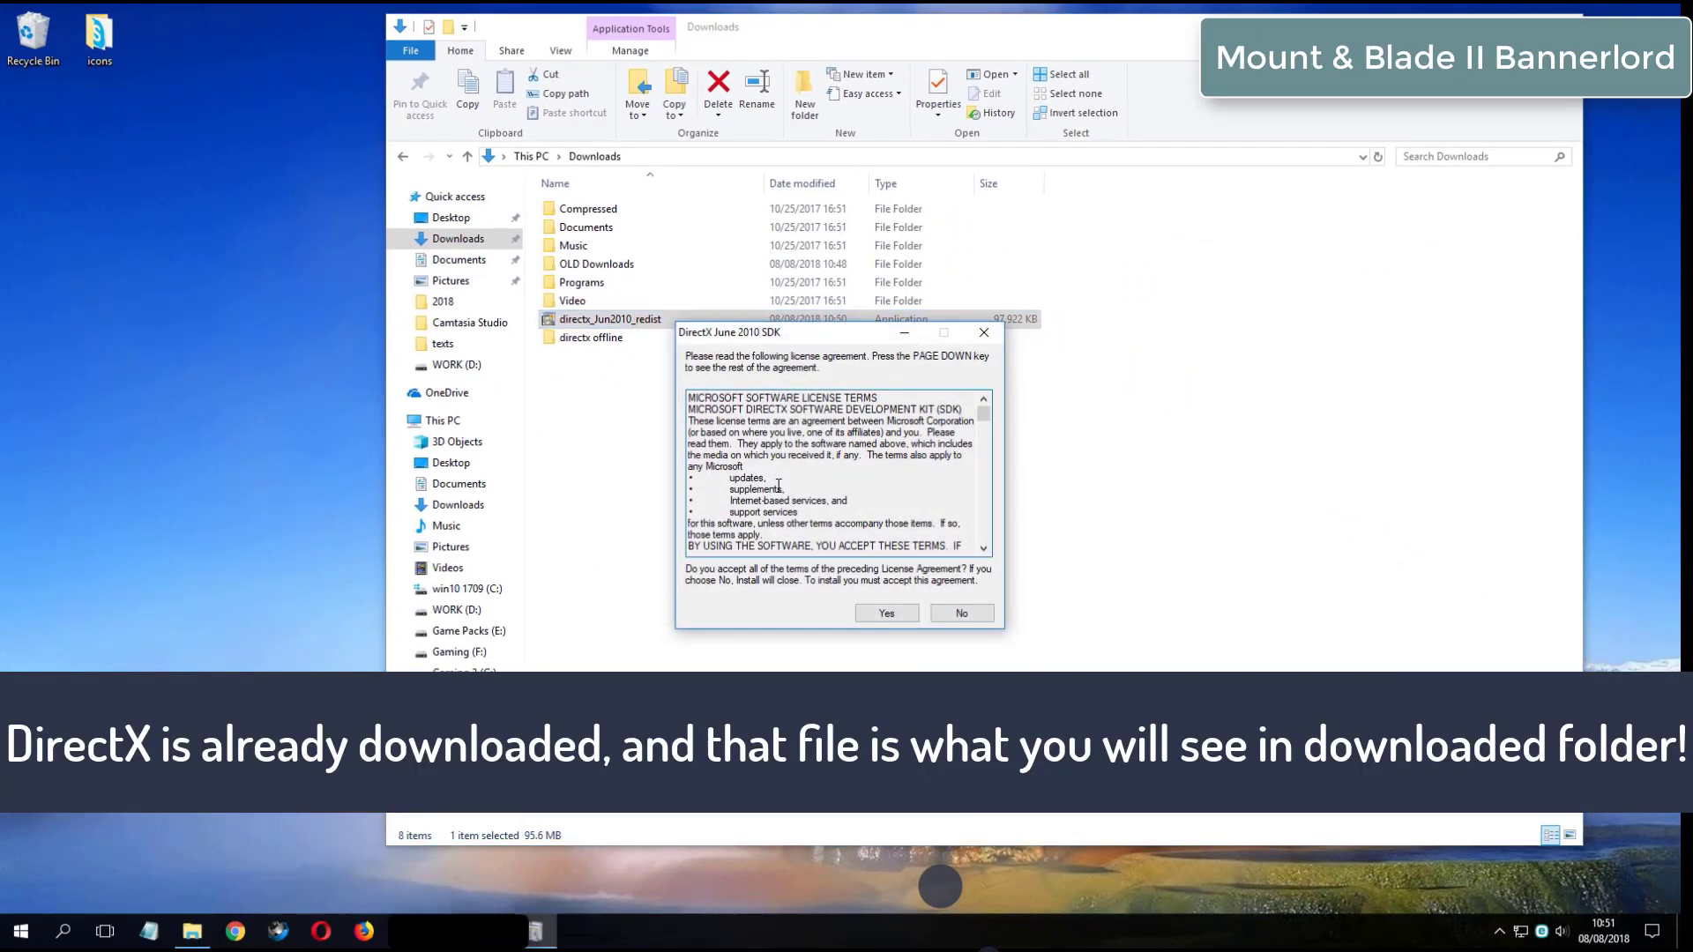
{"action": "left_click", "coordinate": [873, 614]}
Choose the "directx offline" folder in Downloads as the extraction location and extract the DirectX files there
{"action": "left_click", "coordinate": [944, 487]}
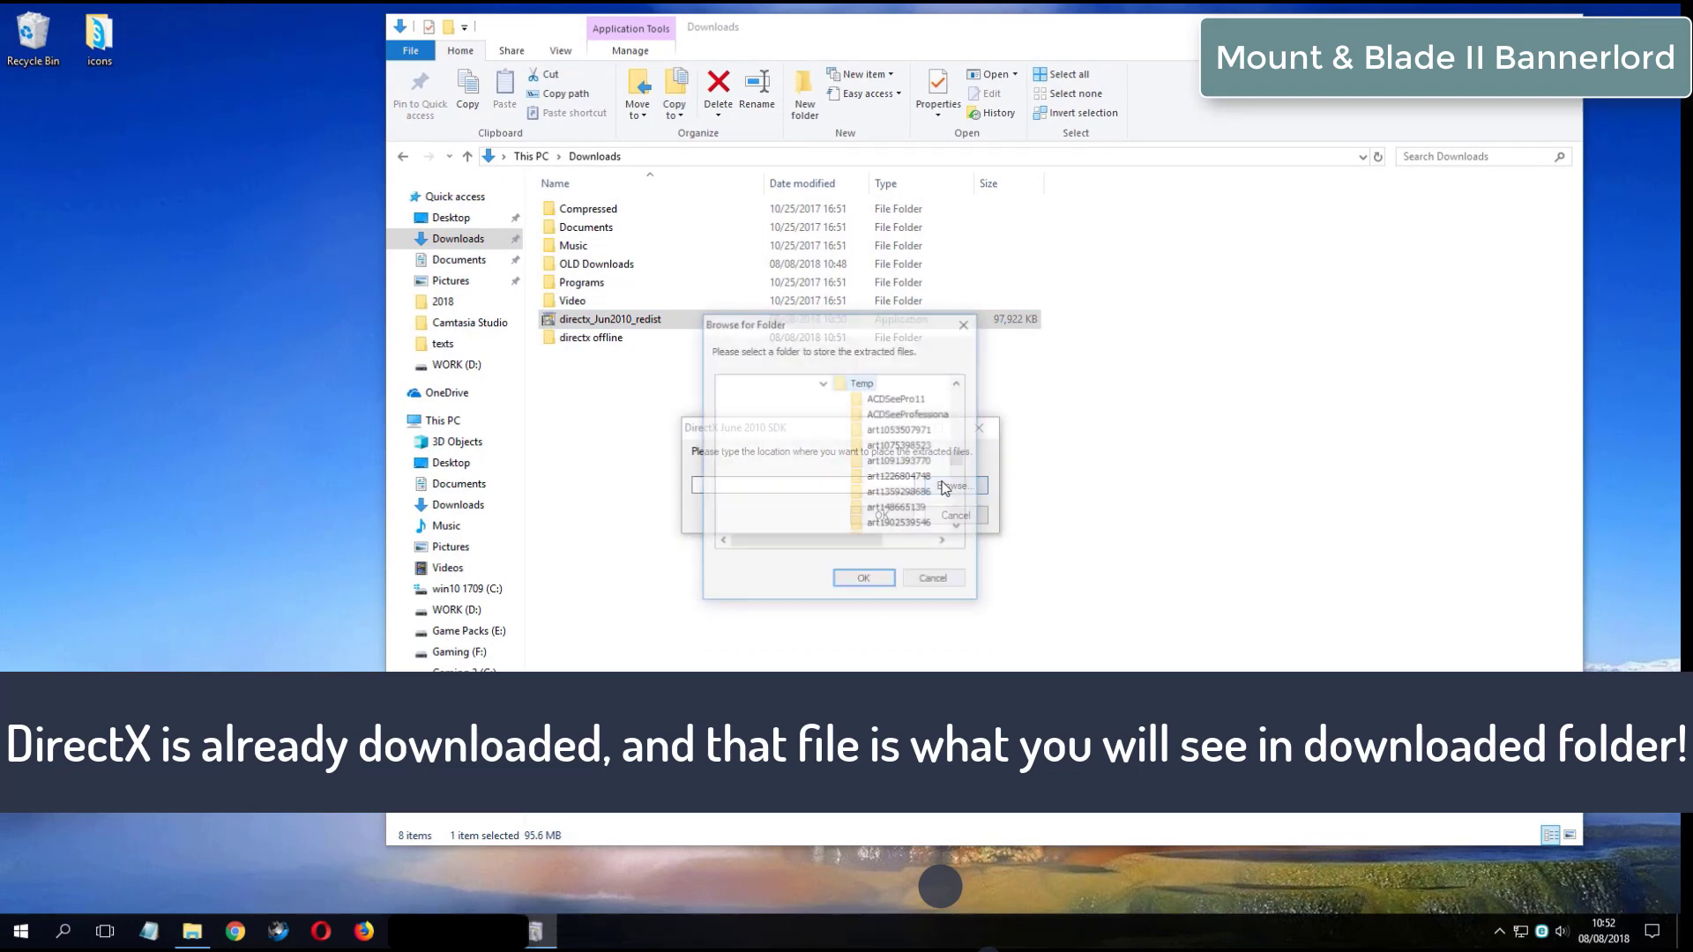
{"action": "left_click", "coordinate": [823, 384]}
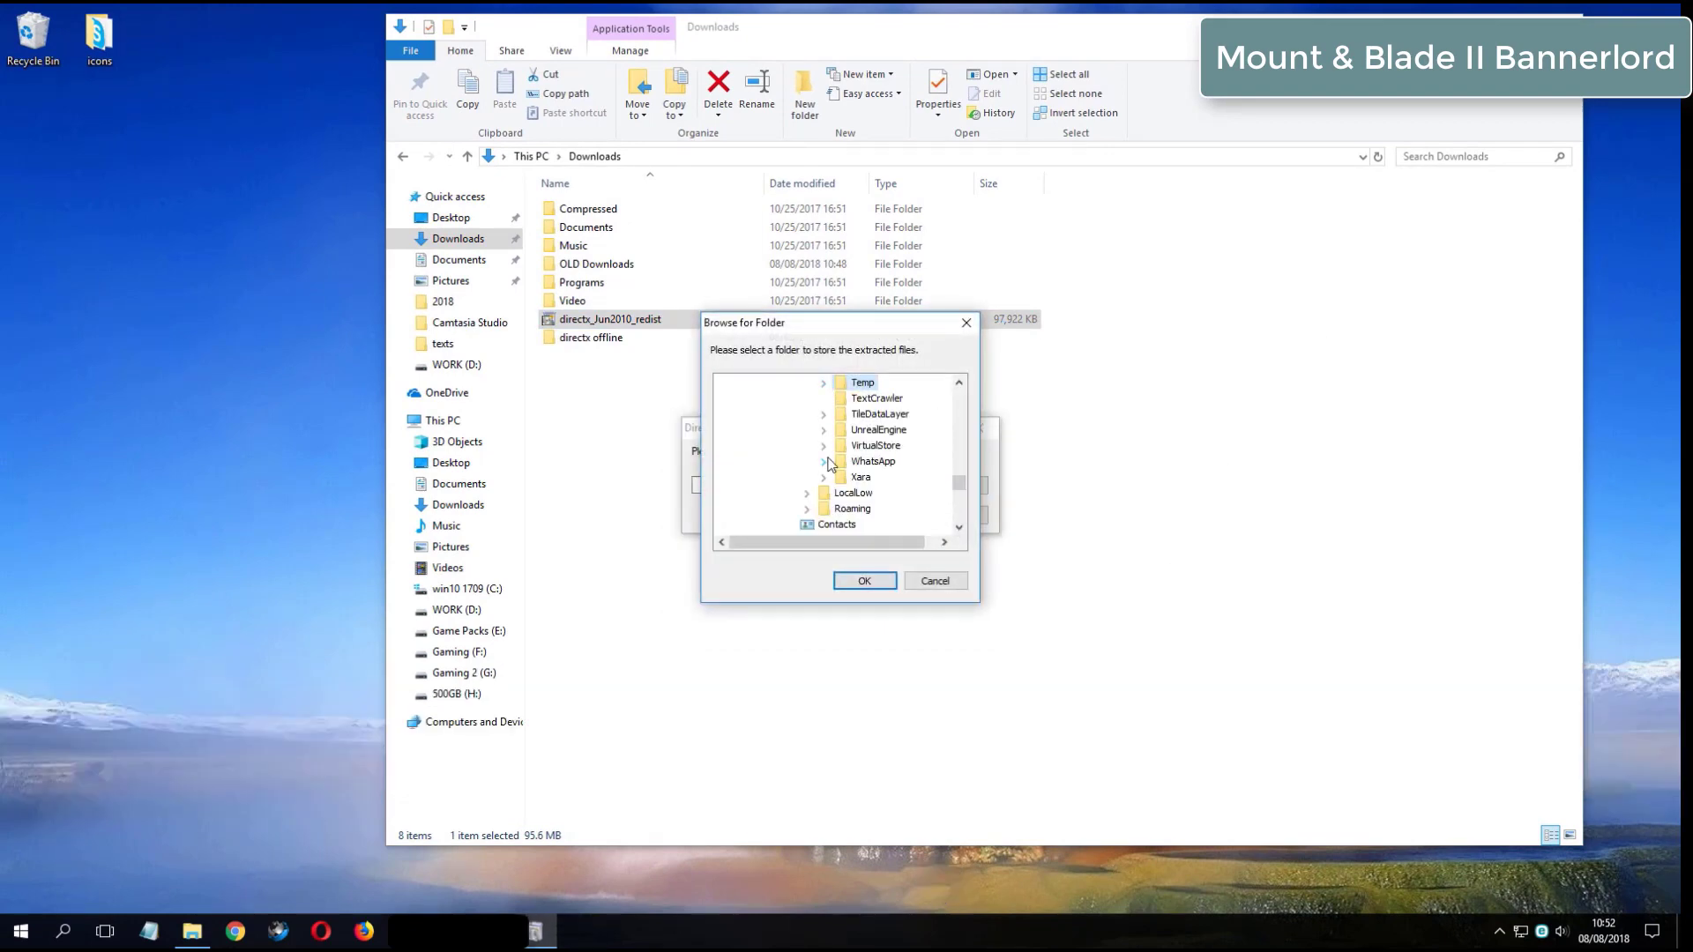
{"action": "scroll", "coordinate": [829, 463], "scroll_direction": "down", "scroll_amount": 4}
{"action": "left_click", "coordinate": [839, 384]}
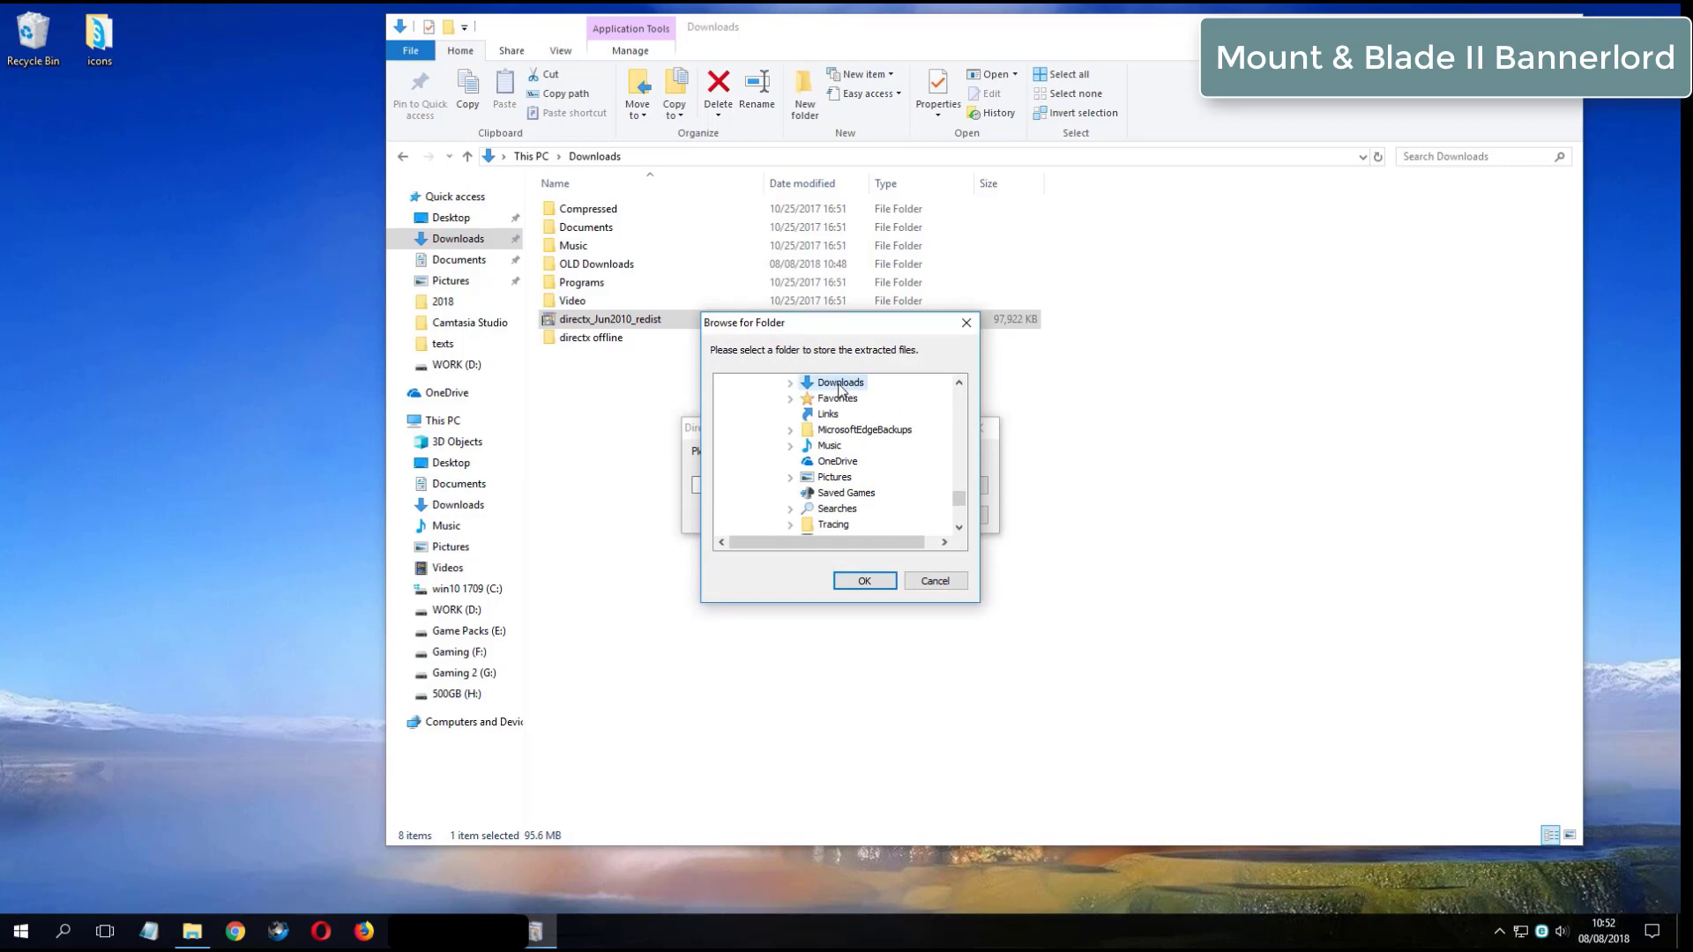
{"action": "double_click", "coordinate": [839, 385]}
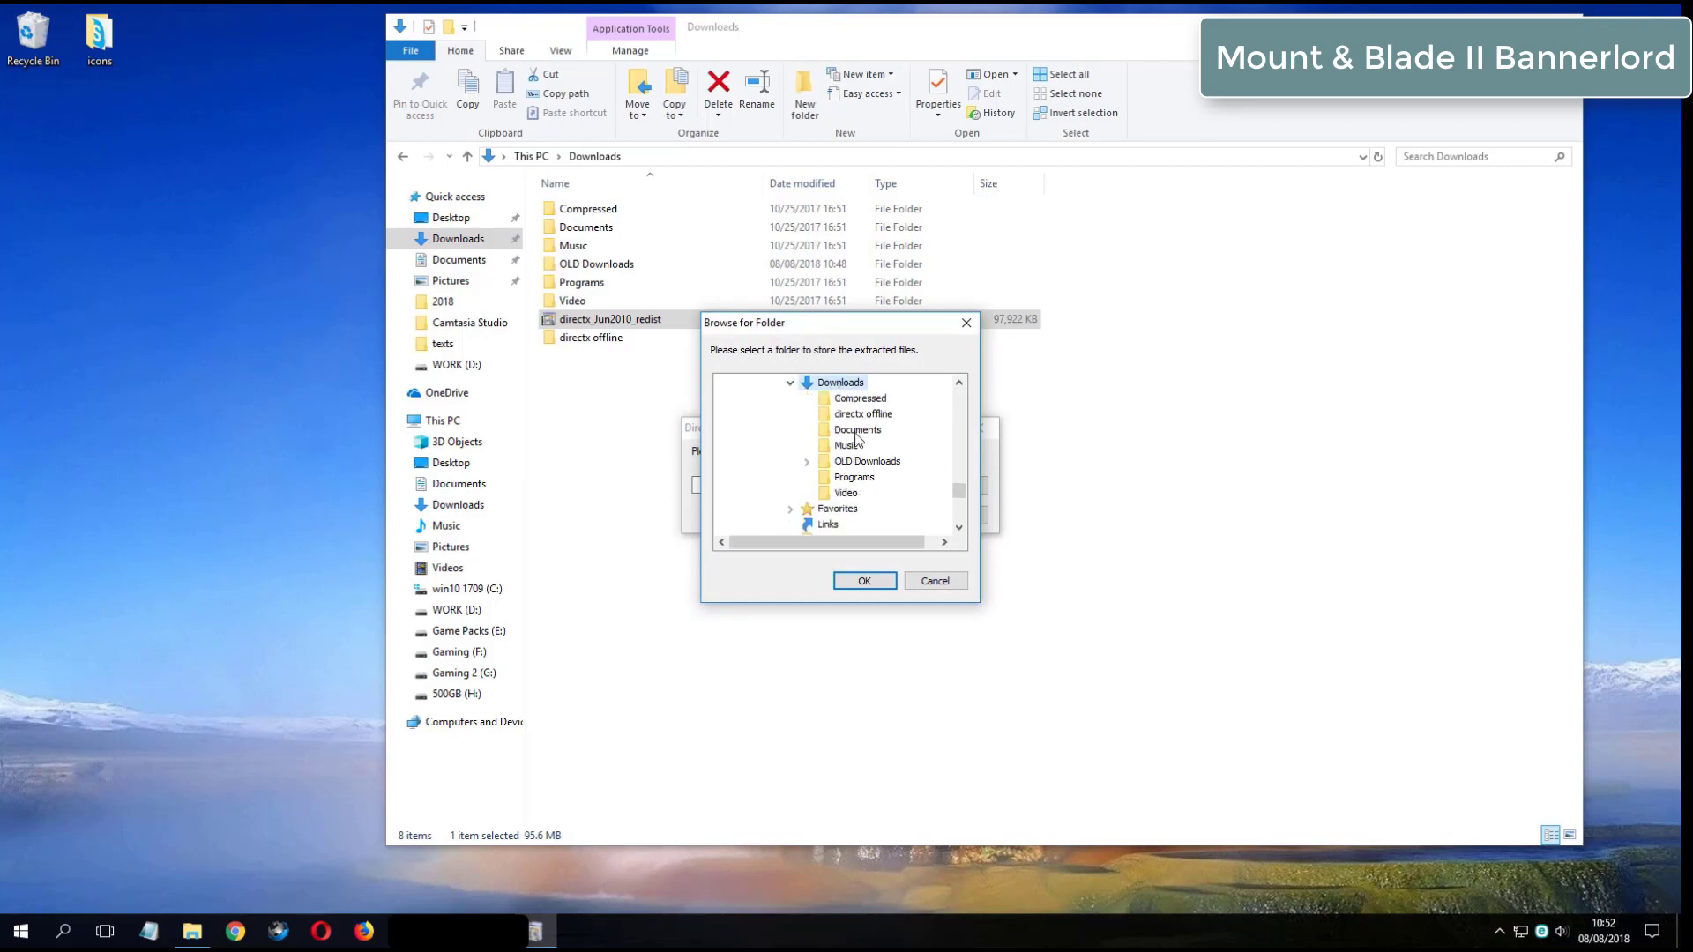
{"action": "left_click", "coordinate": [857, 415]}
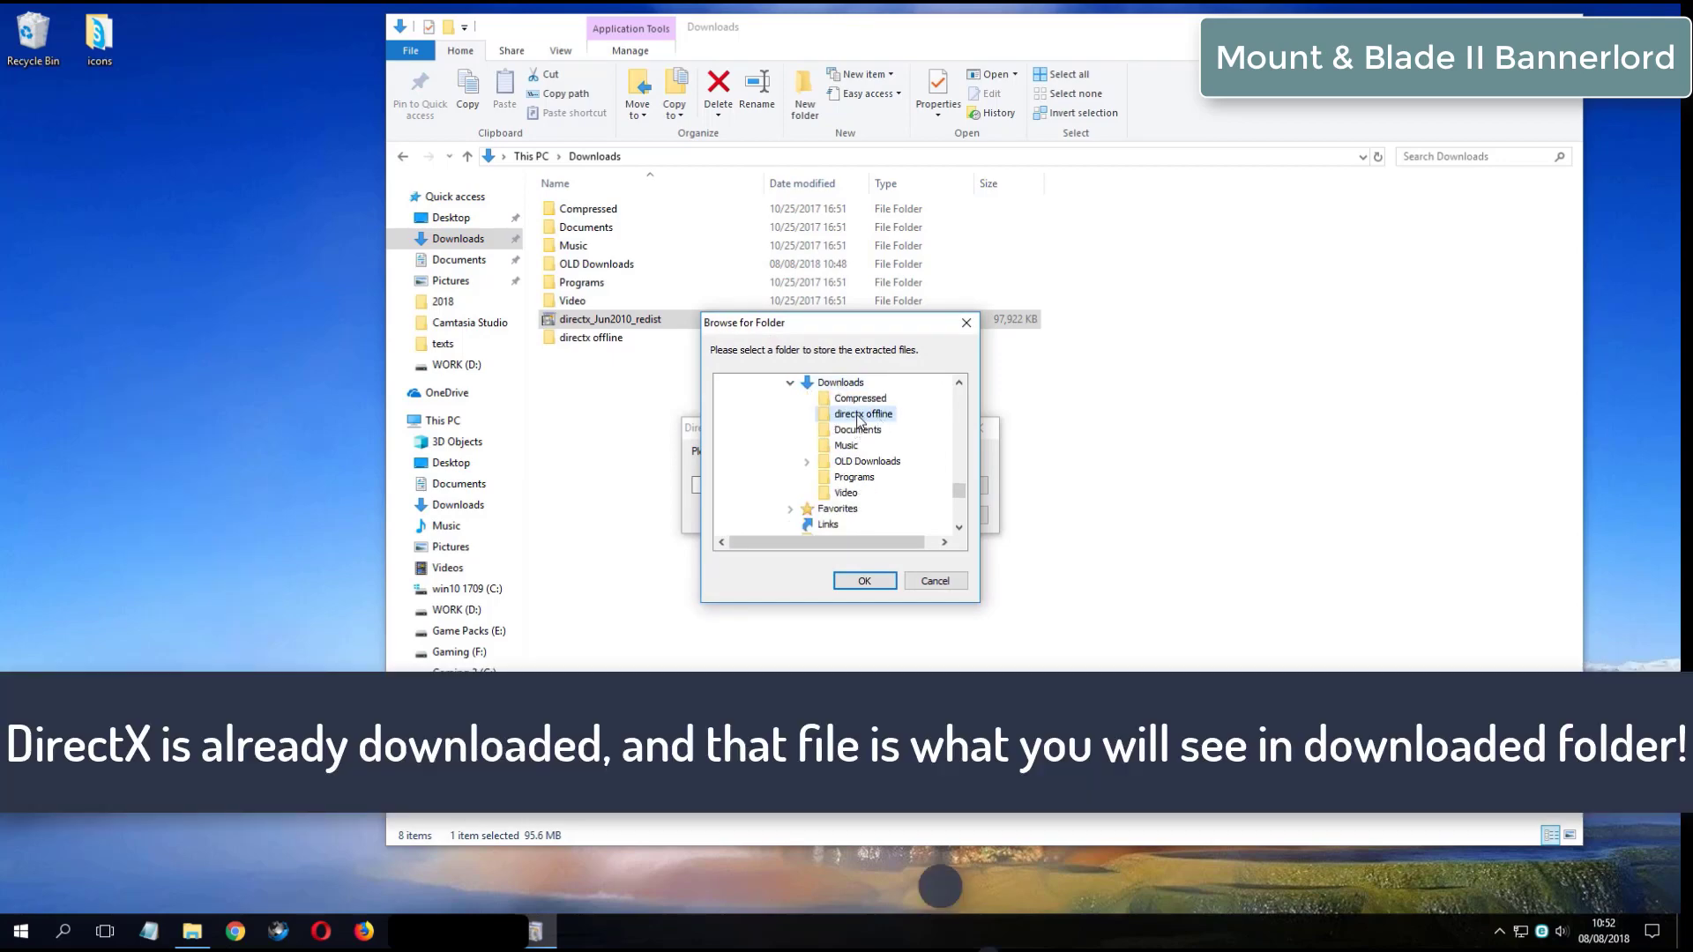
{"action": "left_click", "coordinate": [873, 582]}
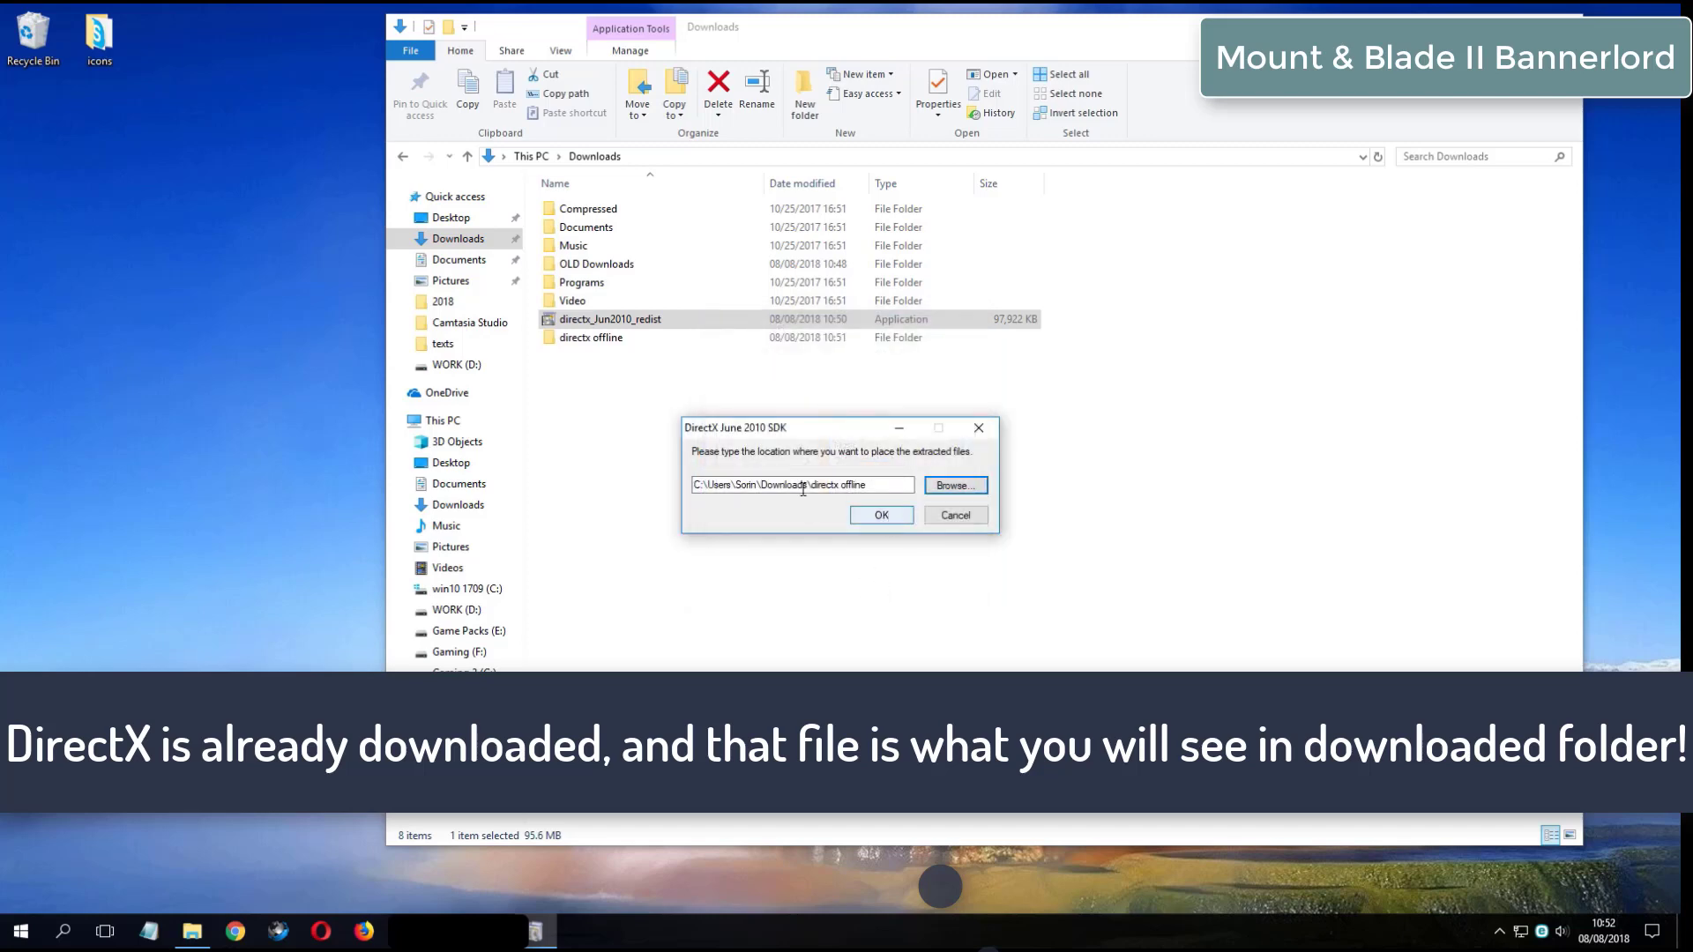
{"action": "left_click", "coordinate": [882, 516]}
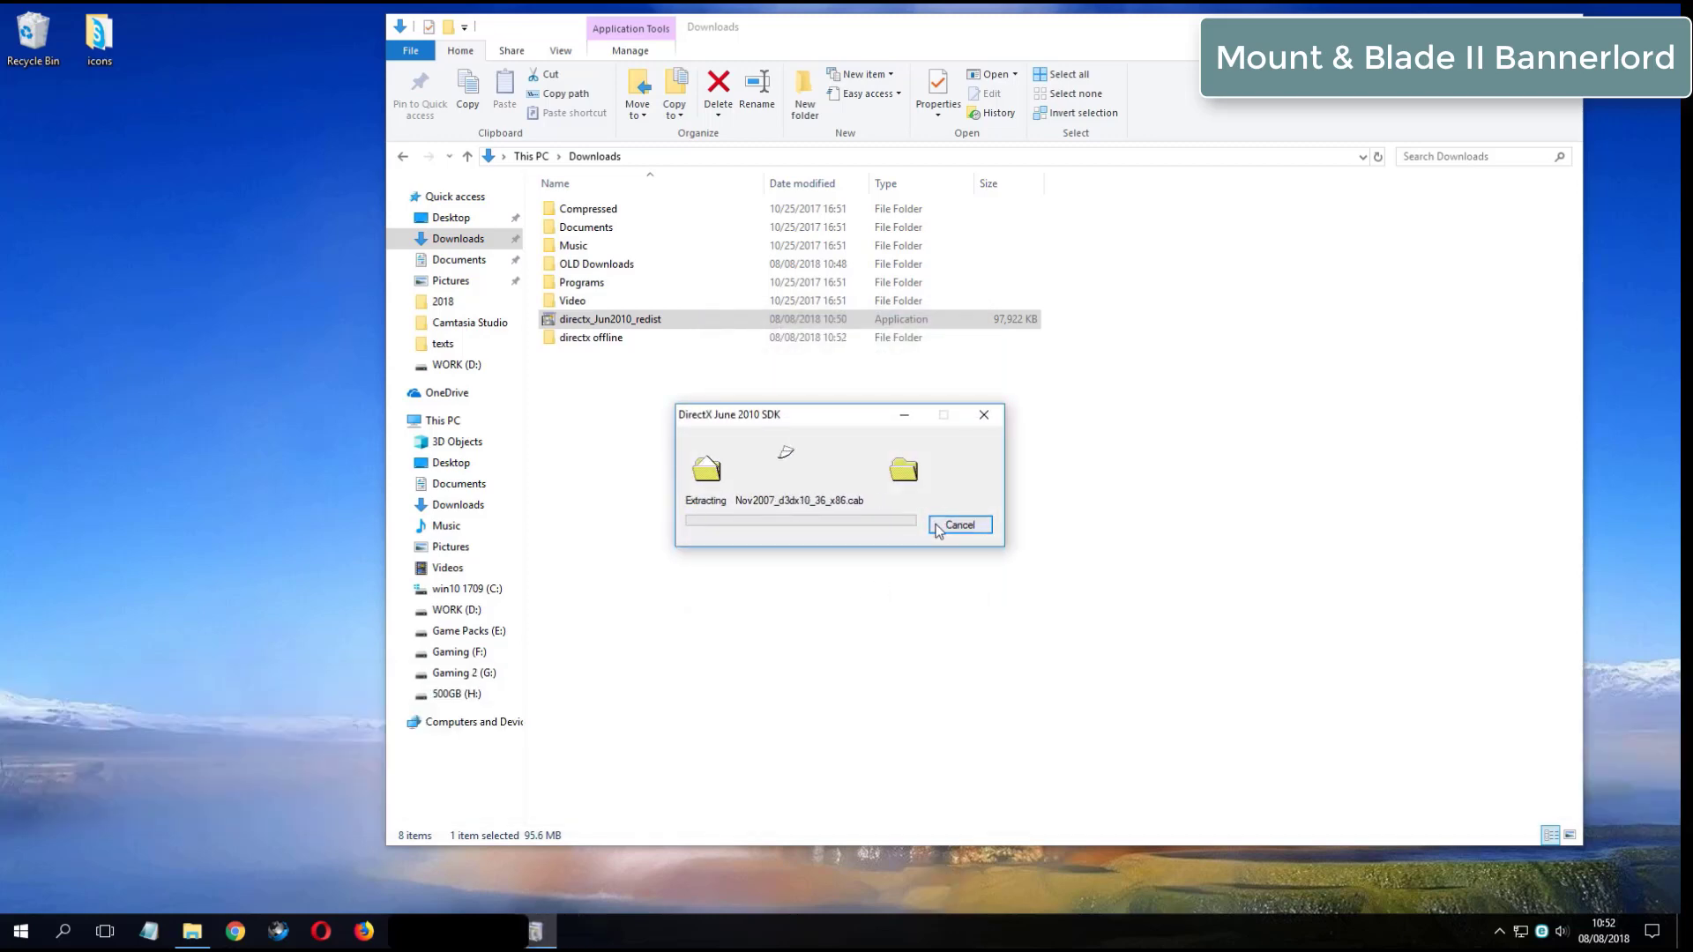
Open the "directx offline" folder and launch DXSETUP
{"action": "double_click", "coordinate": [622, 343]}
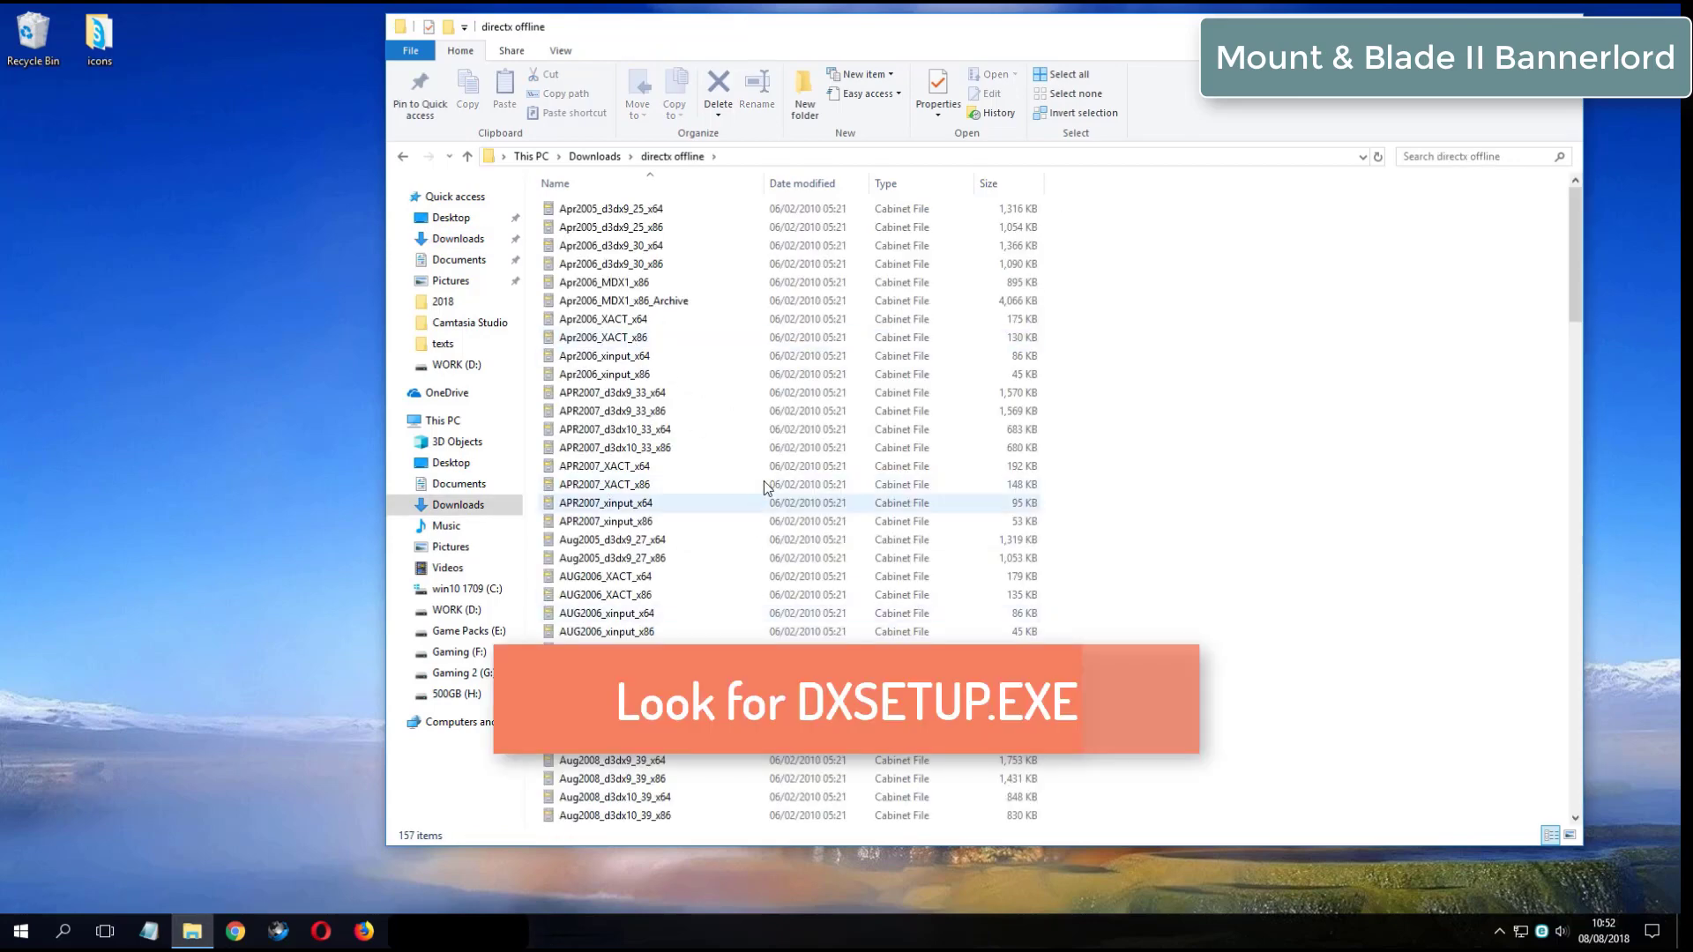
{"action": "left_click_drag", "start_coordinate": [1577, 276], "coordinate": [1570, 451]}
{"action": "double_click", "coordinate": [713, 486]}
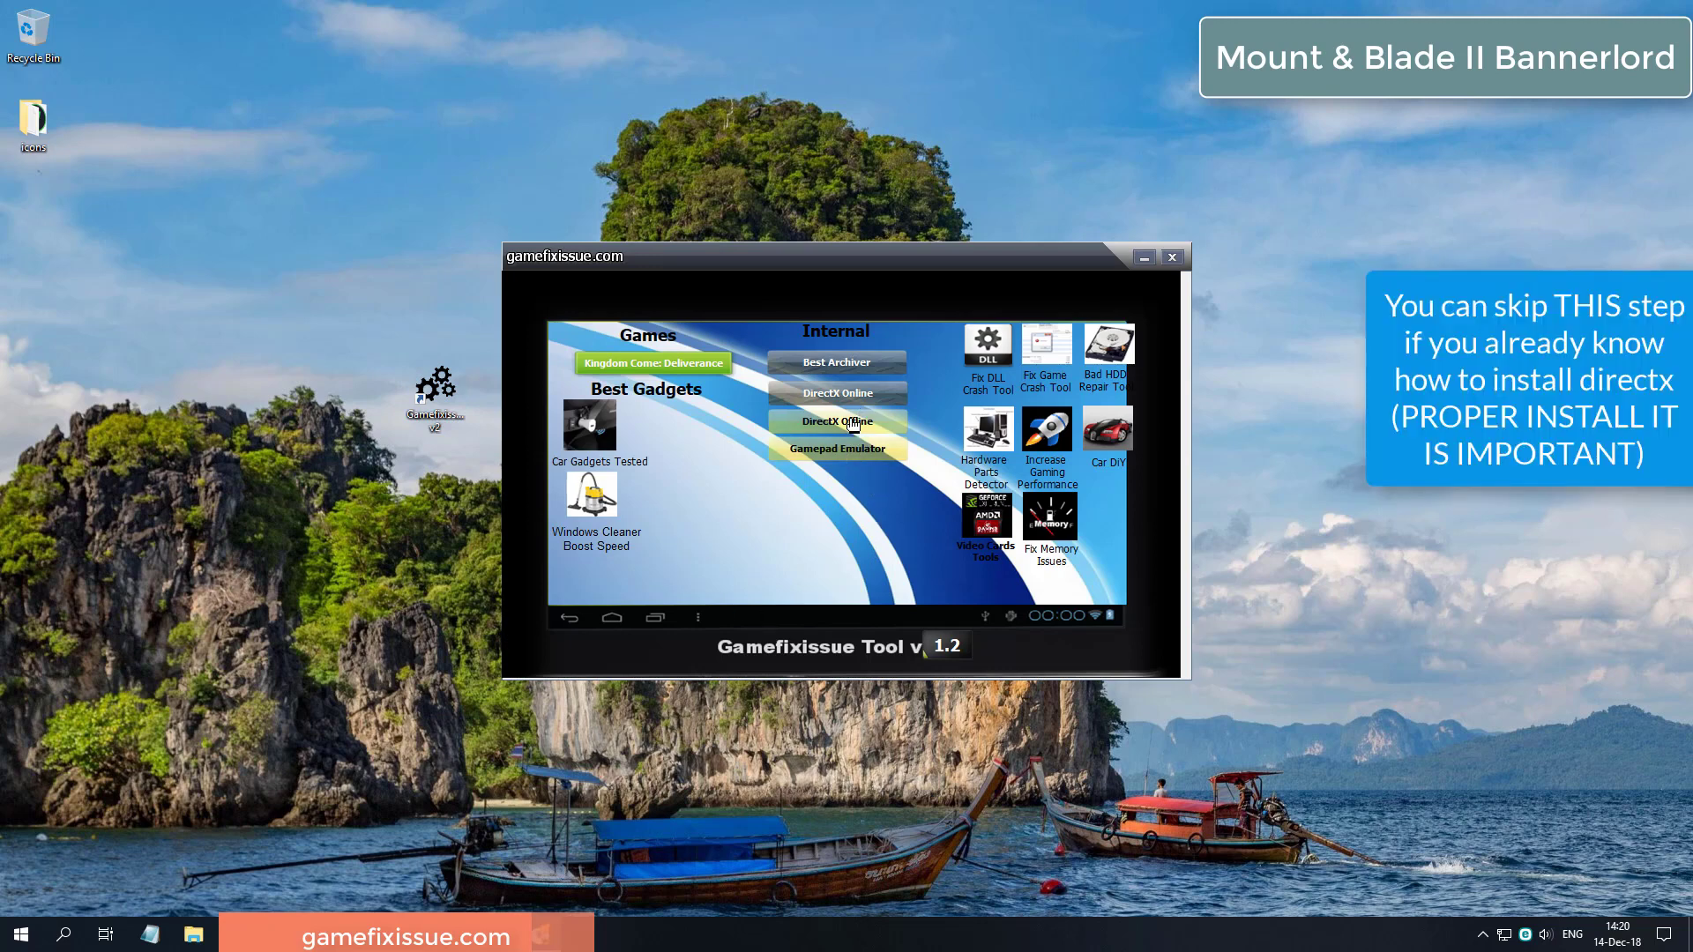
Install DirectX Offline from the Gamefixissue Tool, accepting the agreement and finishing the setup, and close the tool
{"action": "left_click", "coordinate": [849, 426]}
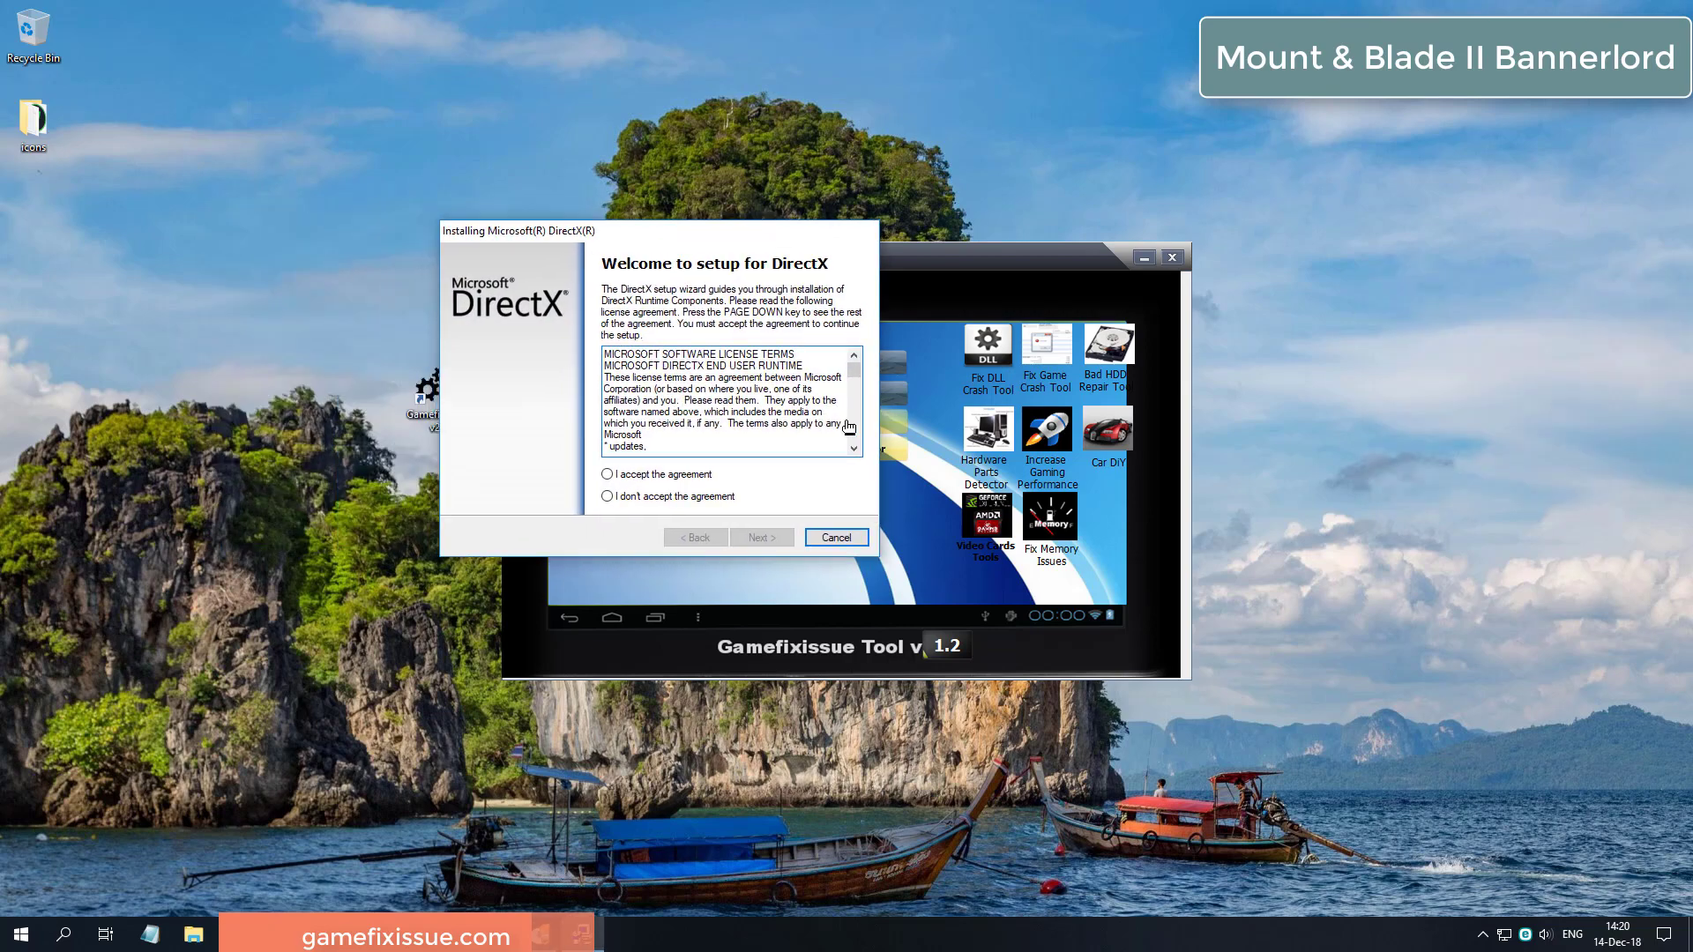
{"action": "key", "text": "alt+a"}
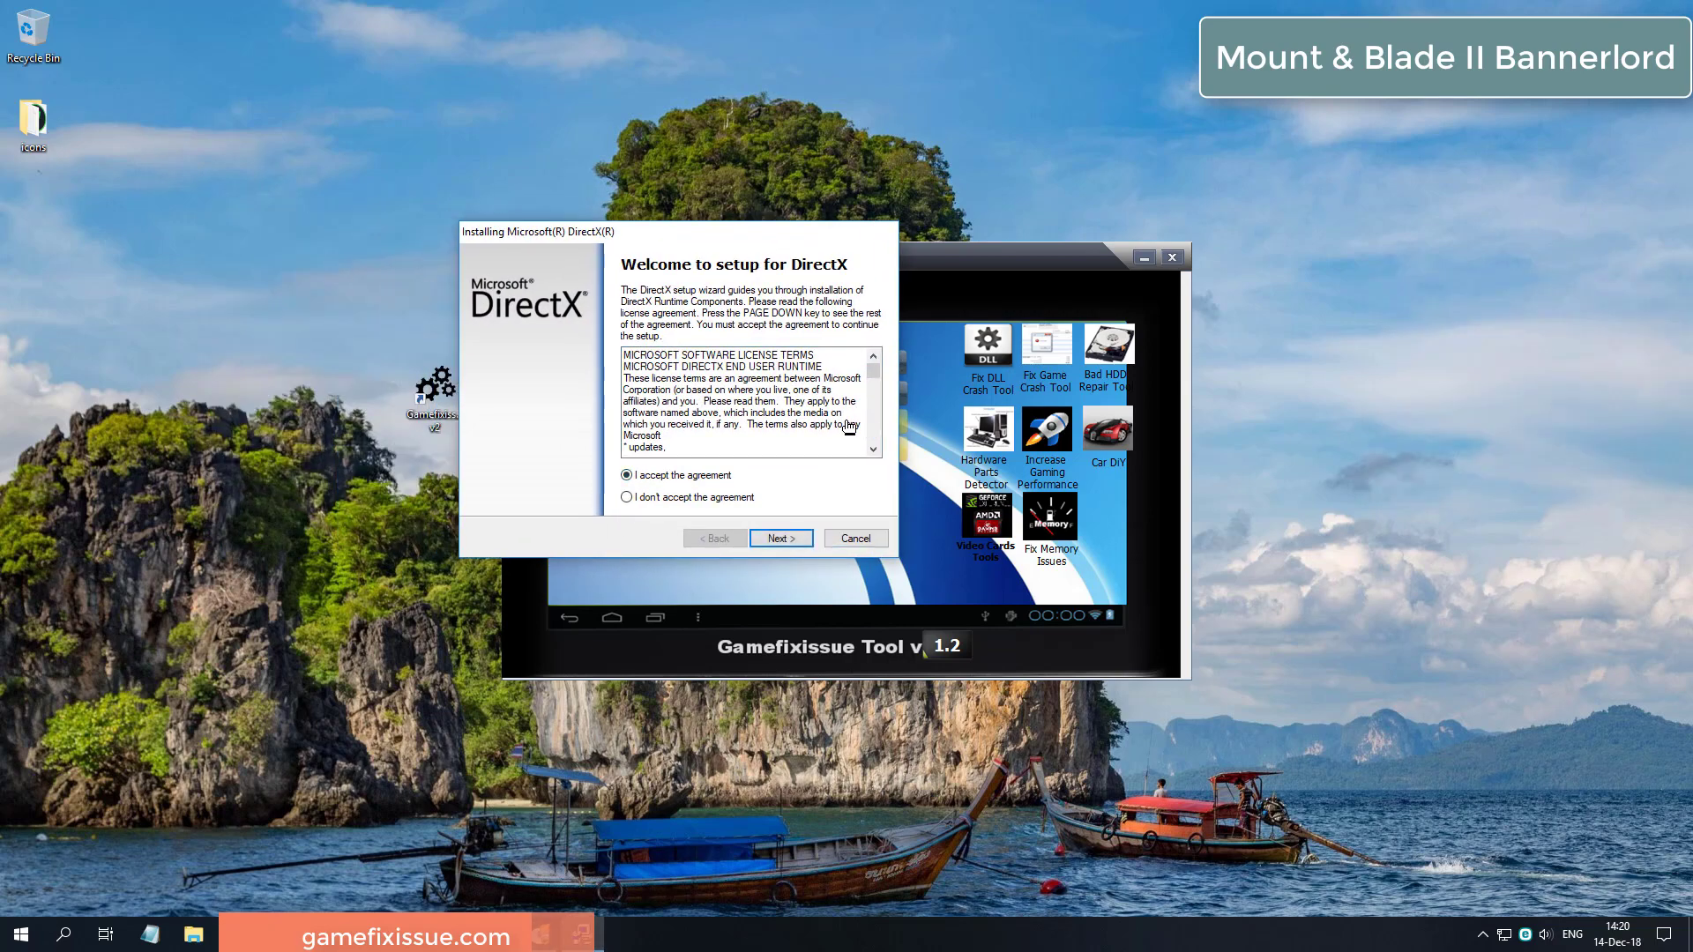
{"action": "key", "text": "Return"}
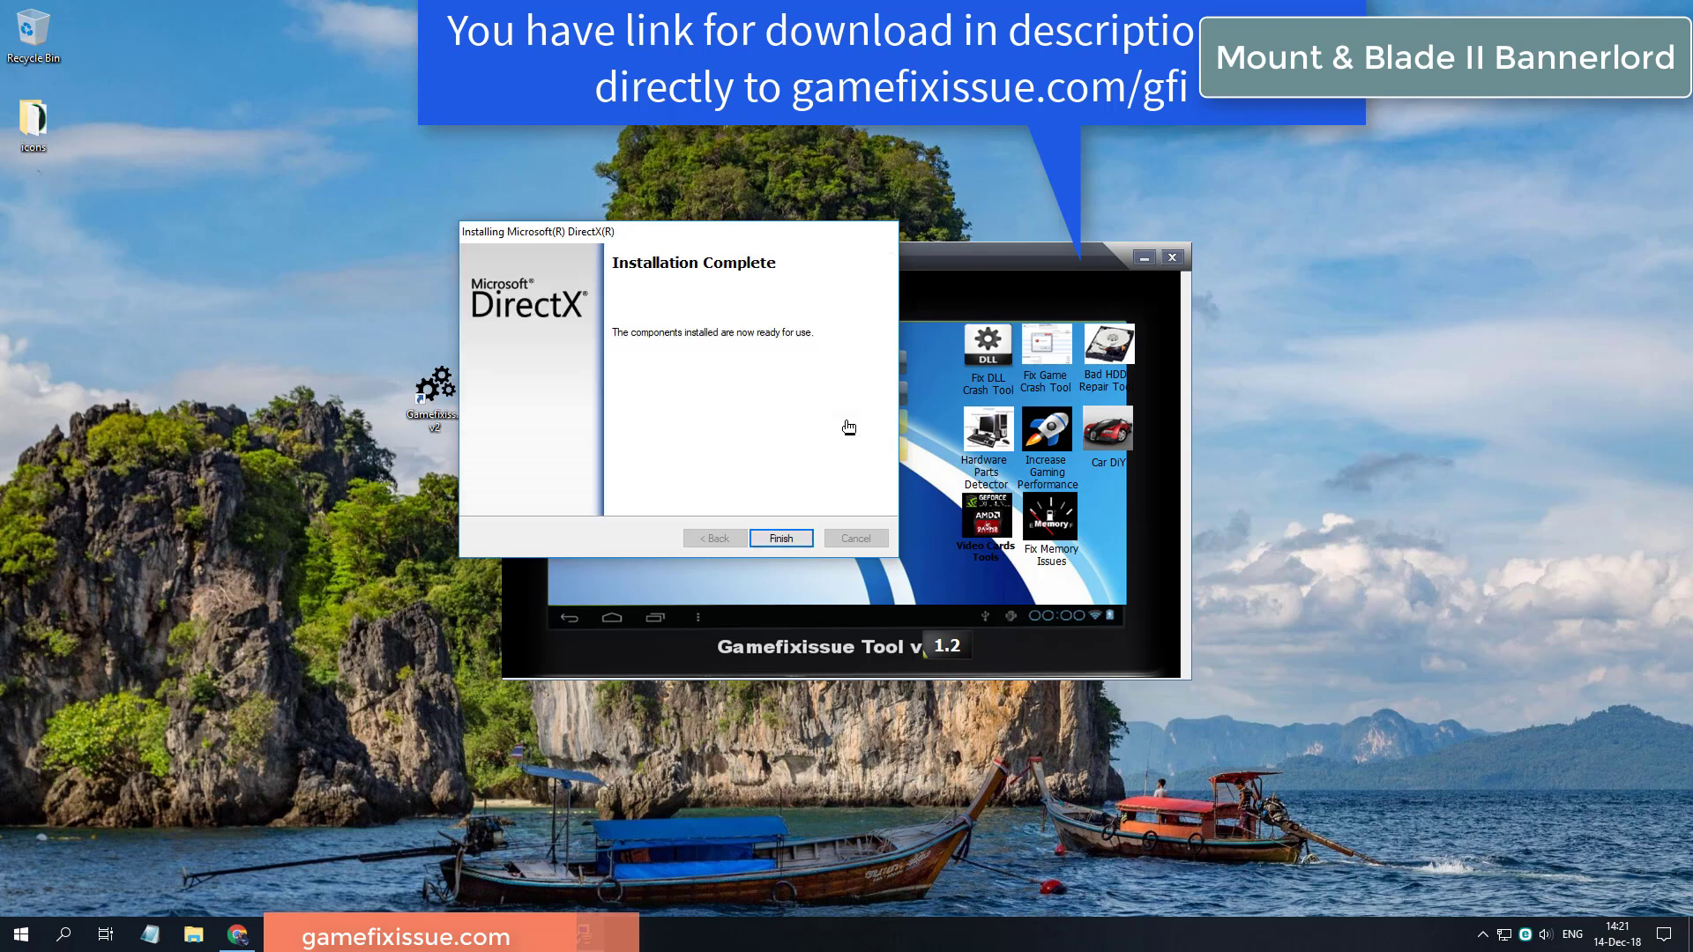
{"action": "left_click", "coordinate": [778, 538]}
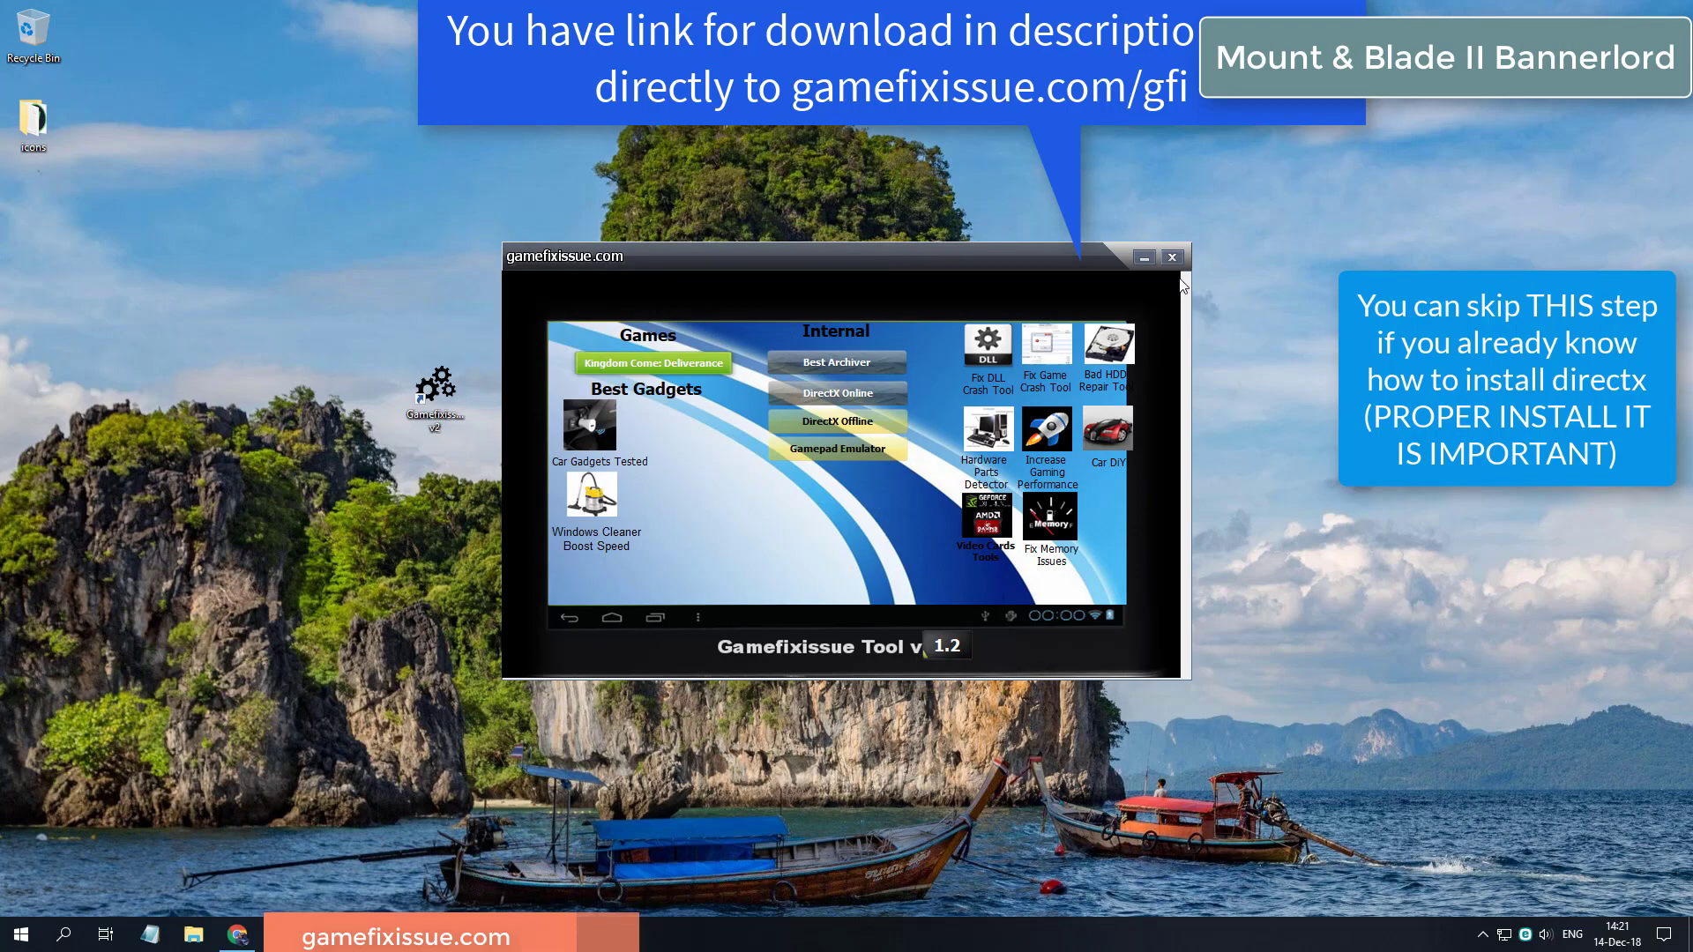
{"action": "left_click", "coordinate": [1174, 257]}
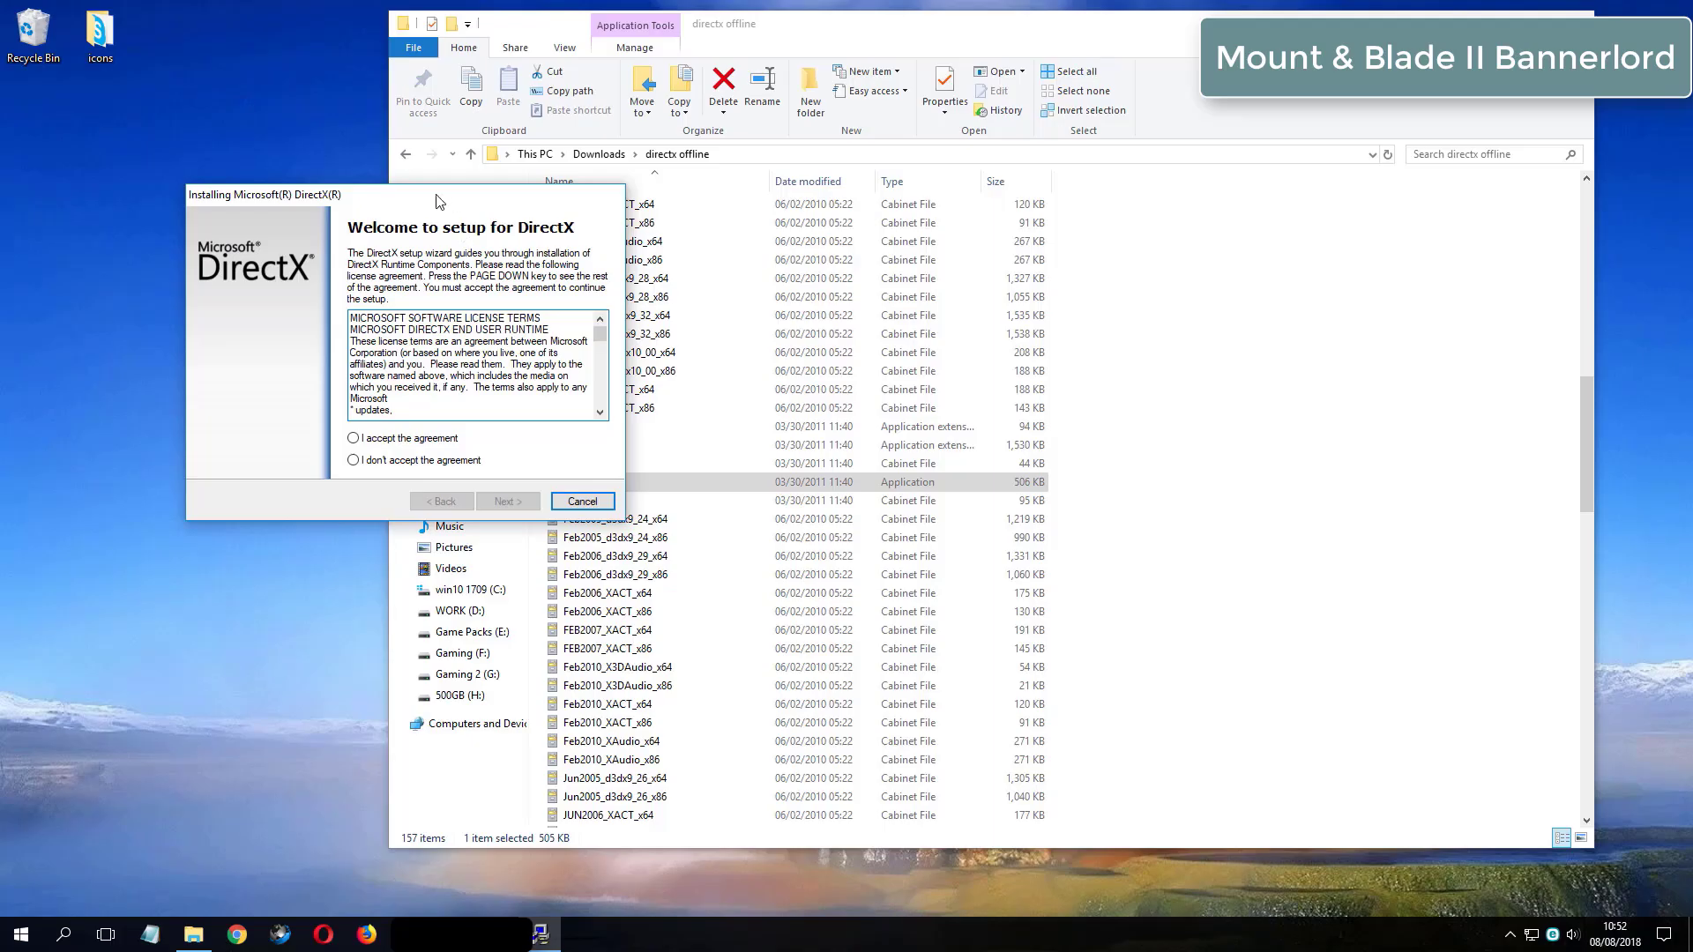
Accept the agreement in the DirectX setup launched from the extracted files and complete the installation
{"action": "left_click", "coordinate": [785, 448]}
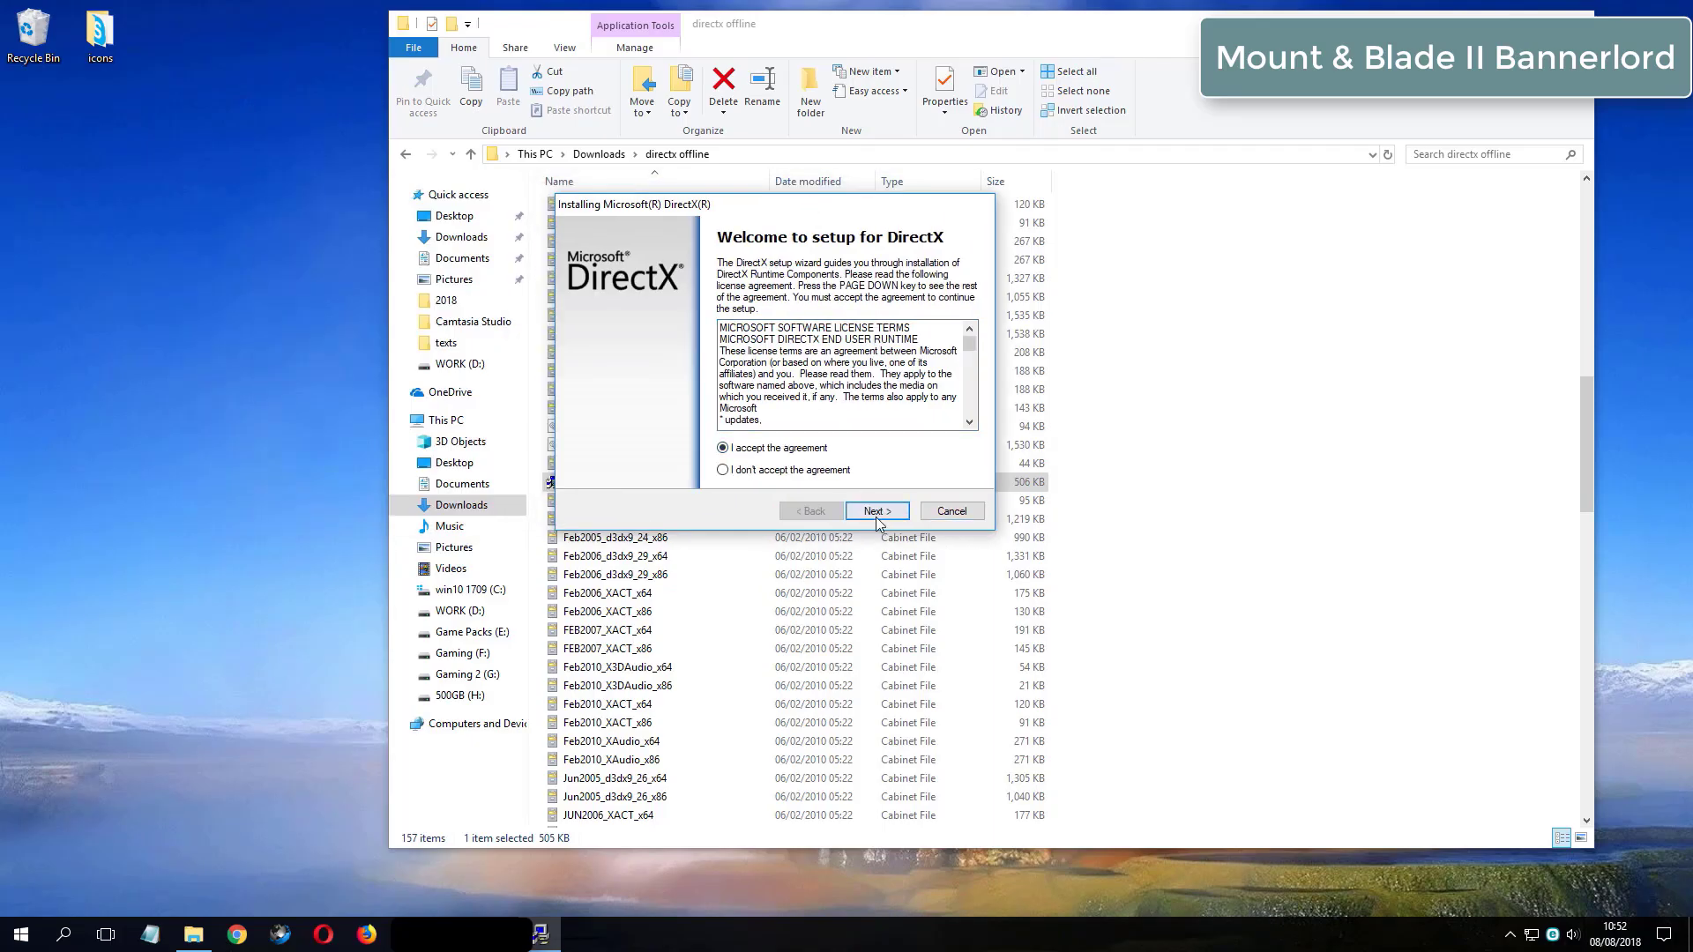
{"action": "left_click", "coordinate": [878, 515]}
{"action": "left_click", "coordinate": [877, 515]}
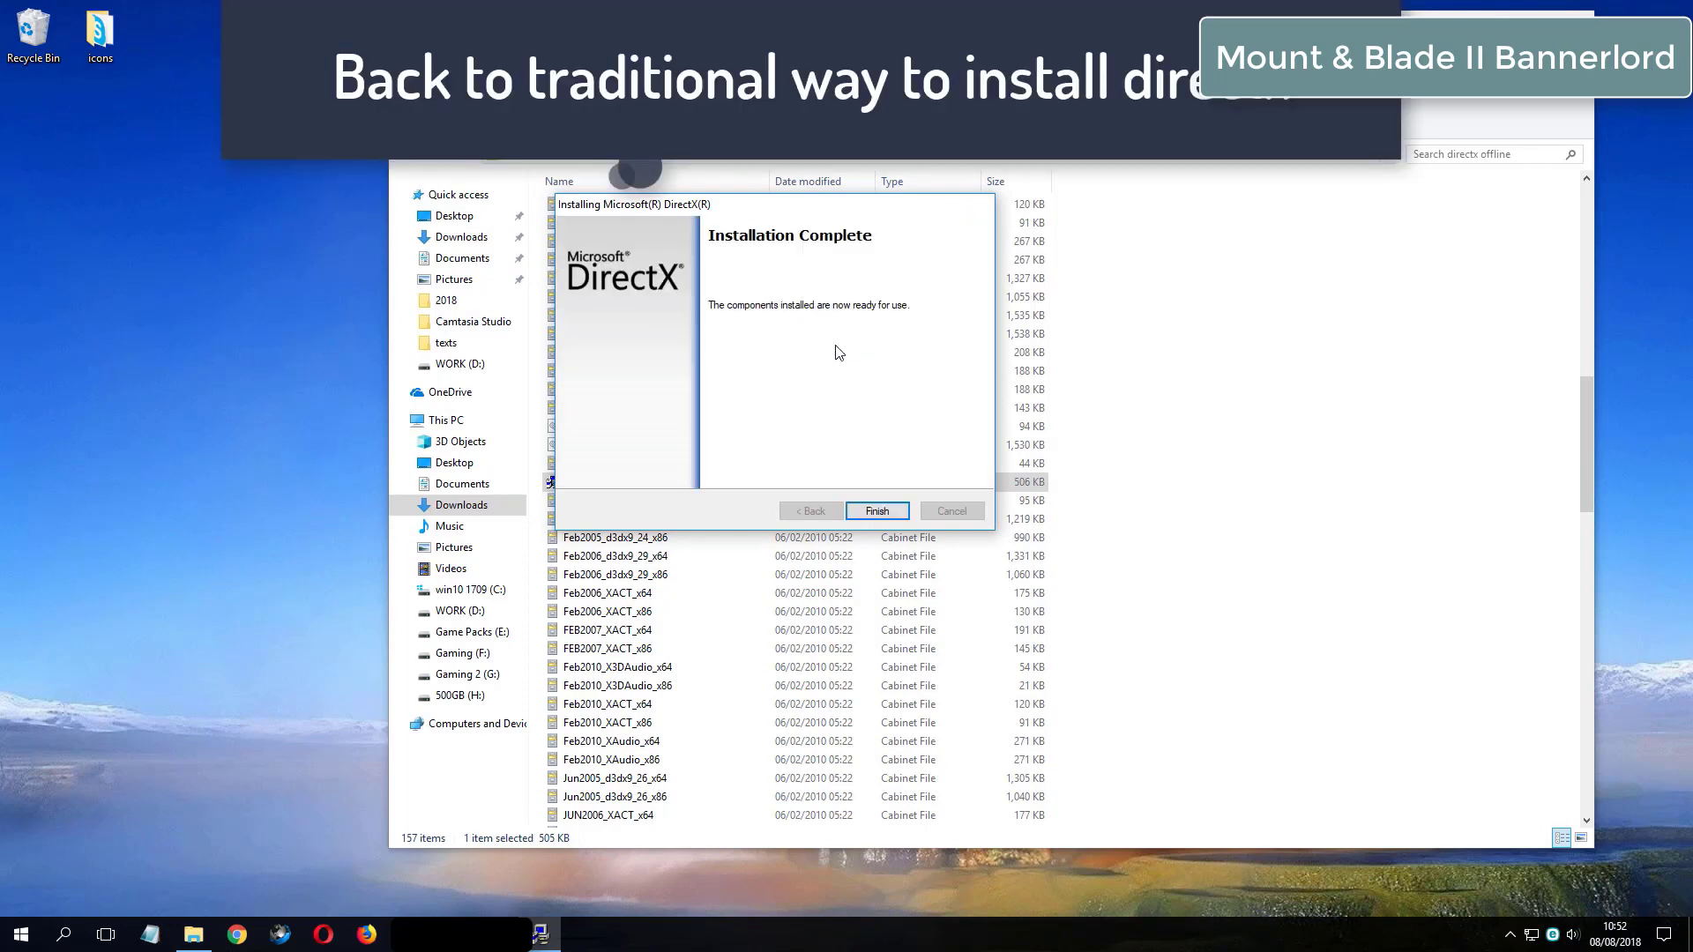
{"action": "left_click", "coordinate": [877, 513]}
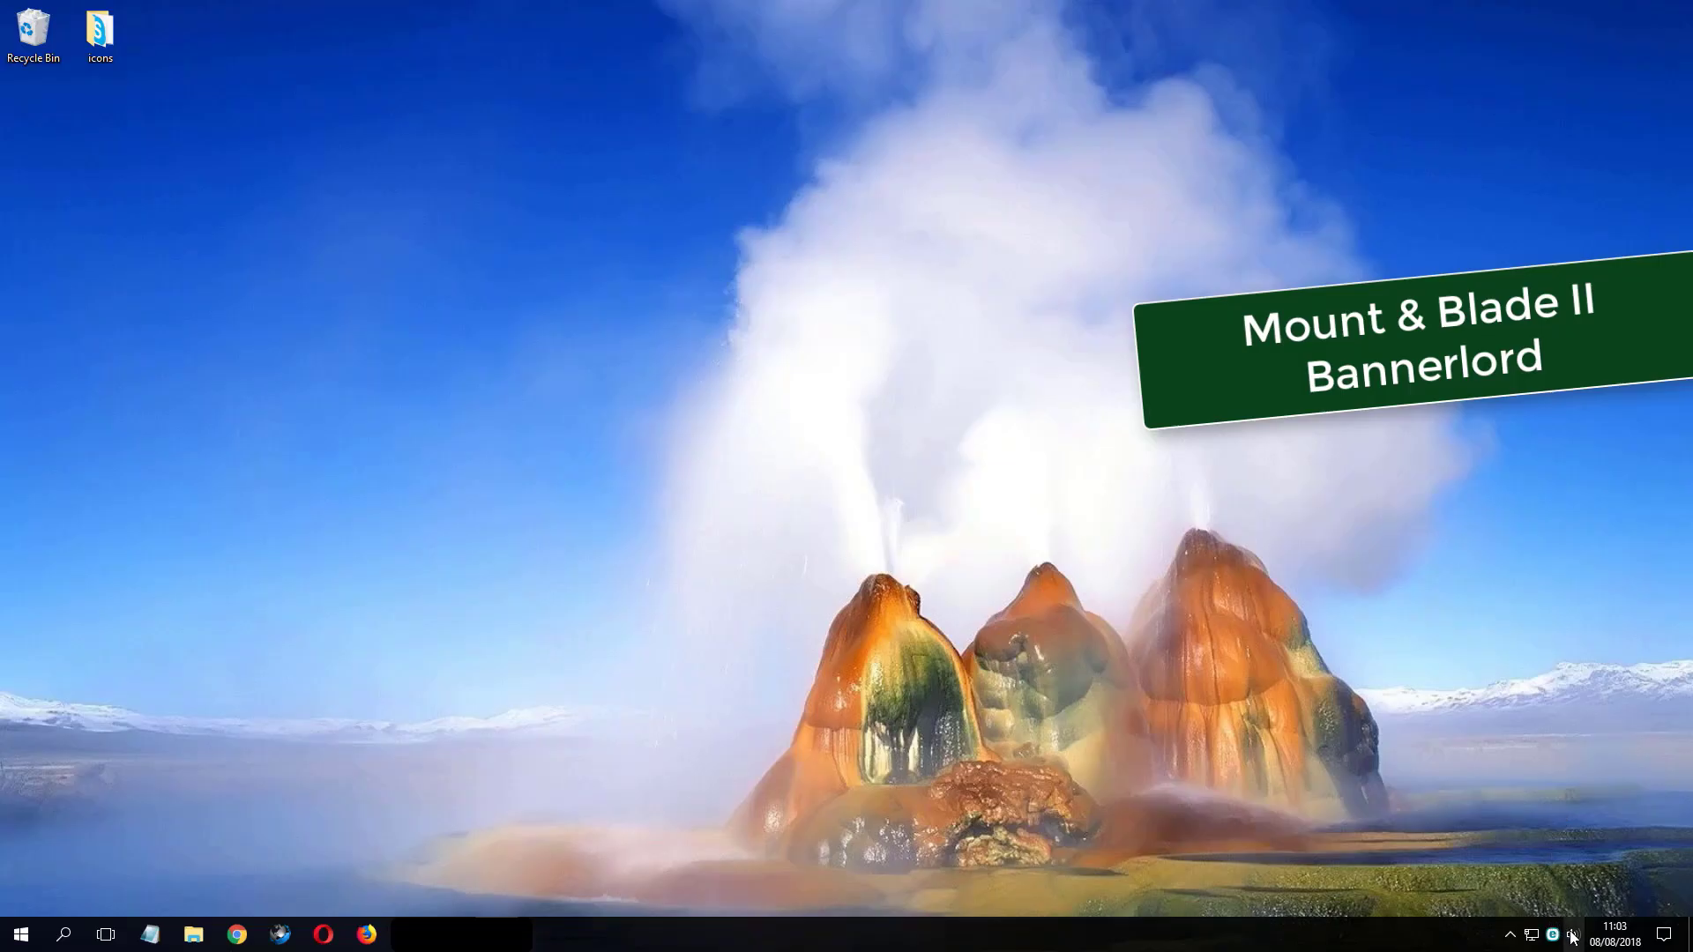
Open the Windows playback devices and show the advanced properties of the default Speakers device
{"action": "right_click", "coordinate": [1572, 936]}
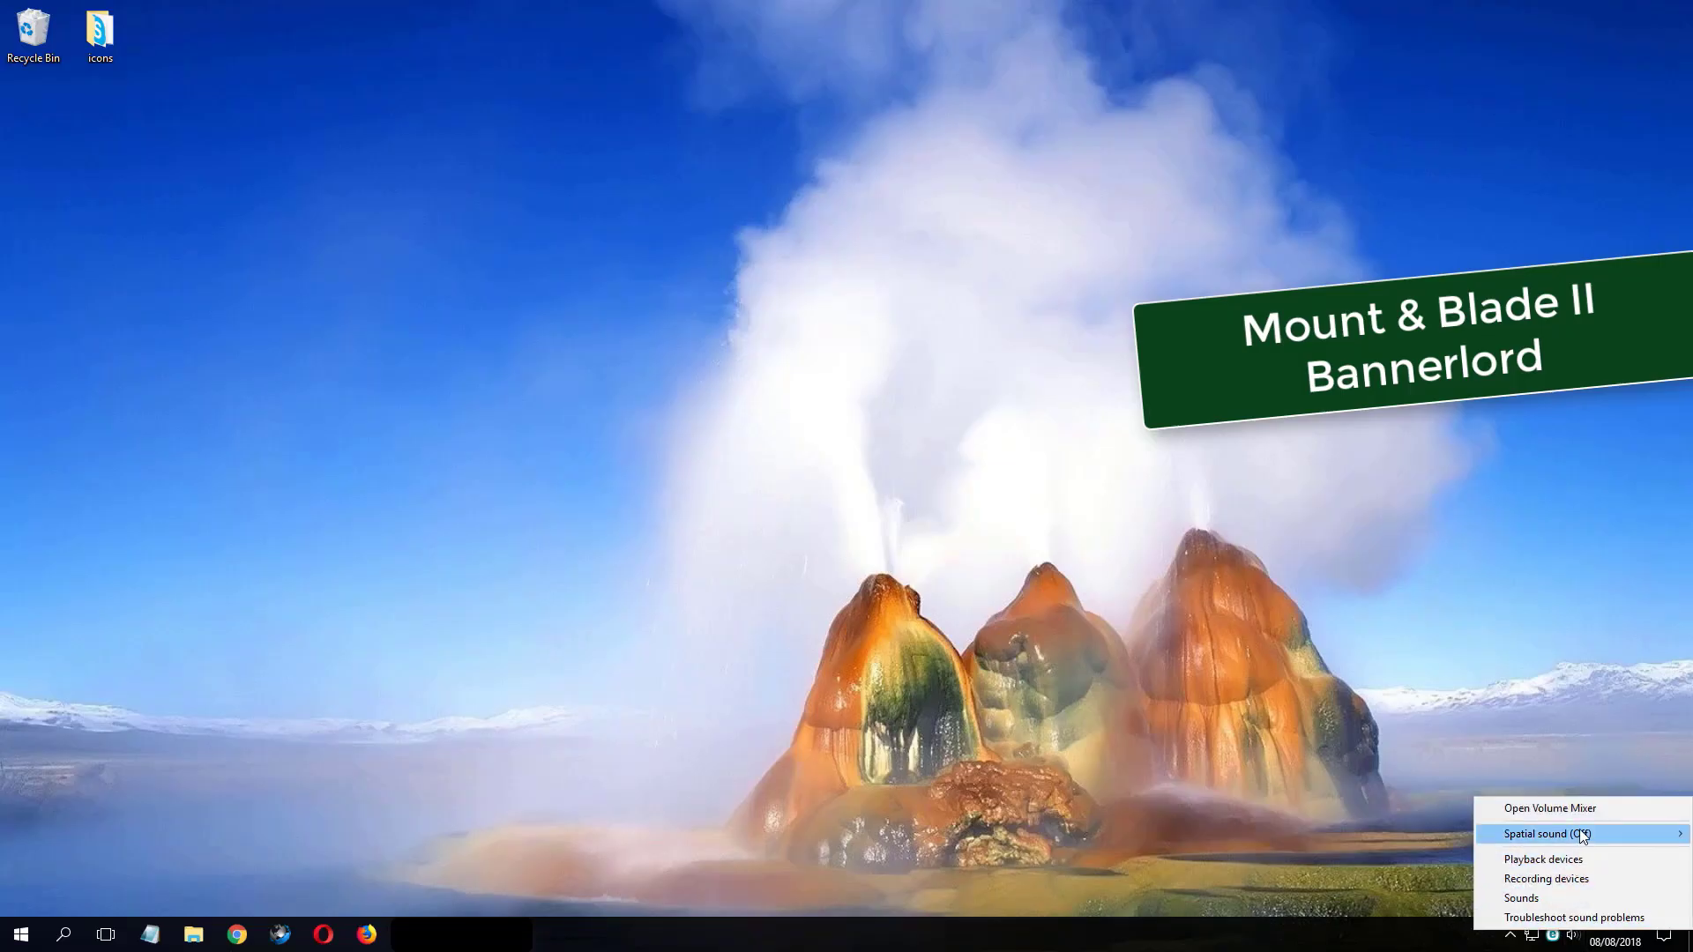
{"action": "left_click", "coordinate": [1545, 859]}
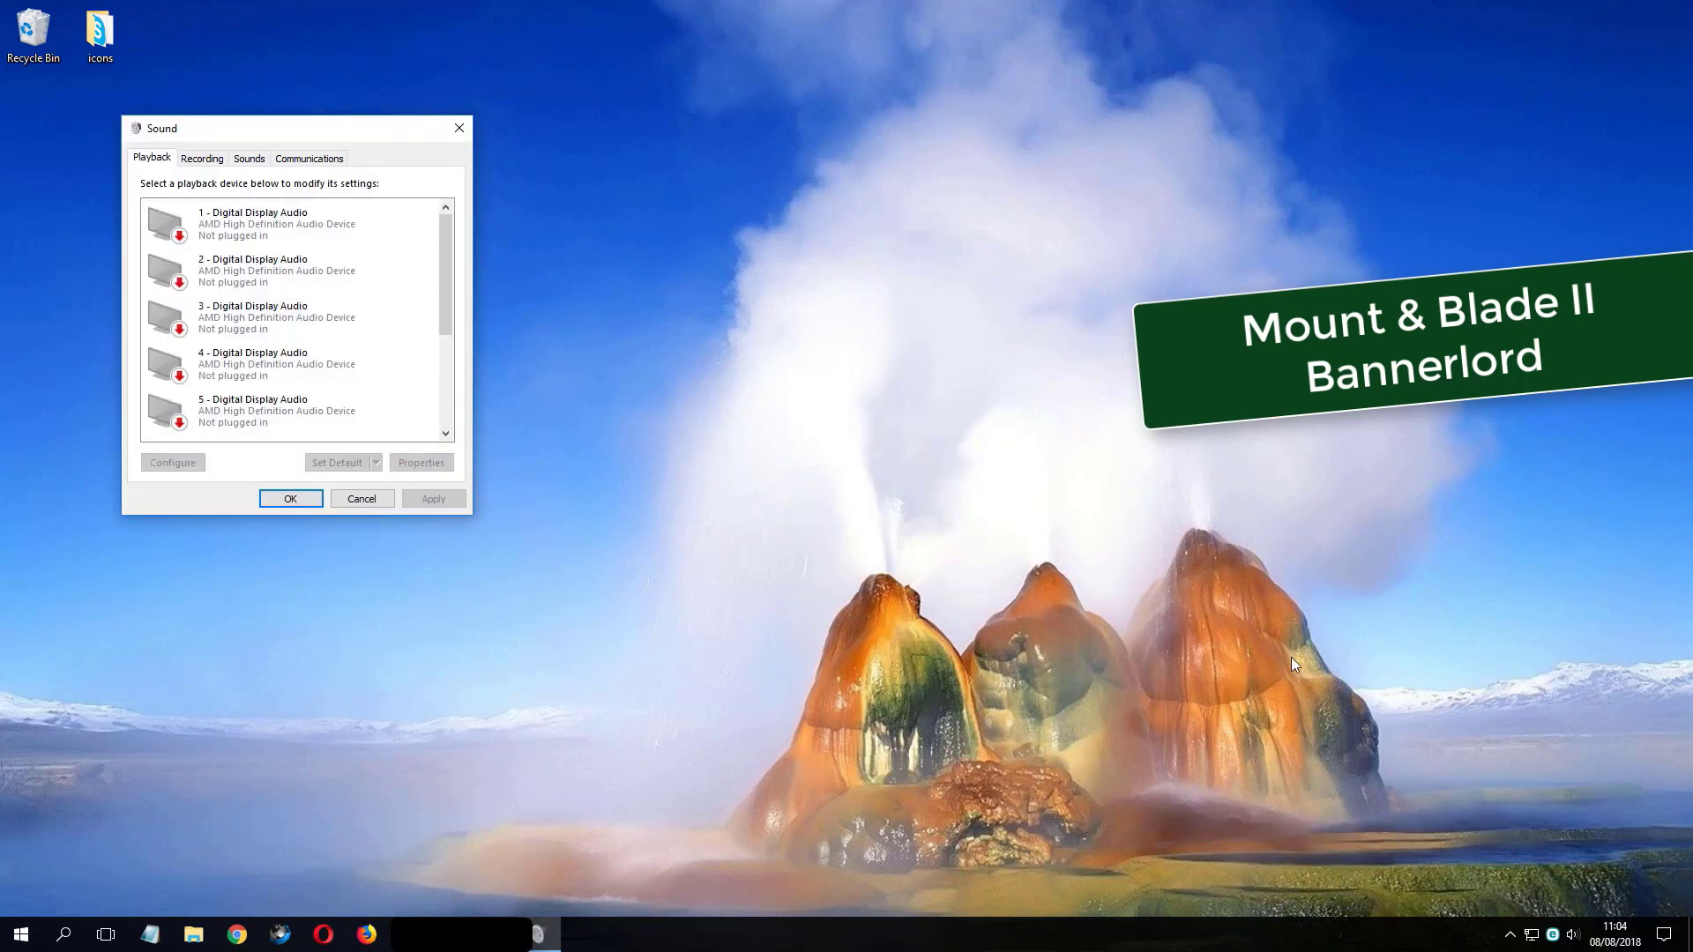
{"action": "left_click_drag", "start_coordinate": [300, 132], "coordinate": [680, 207]}
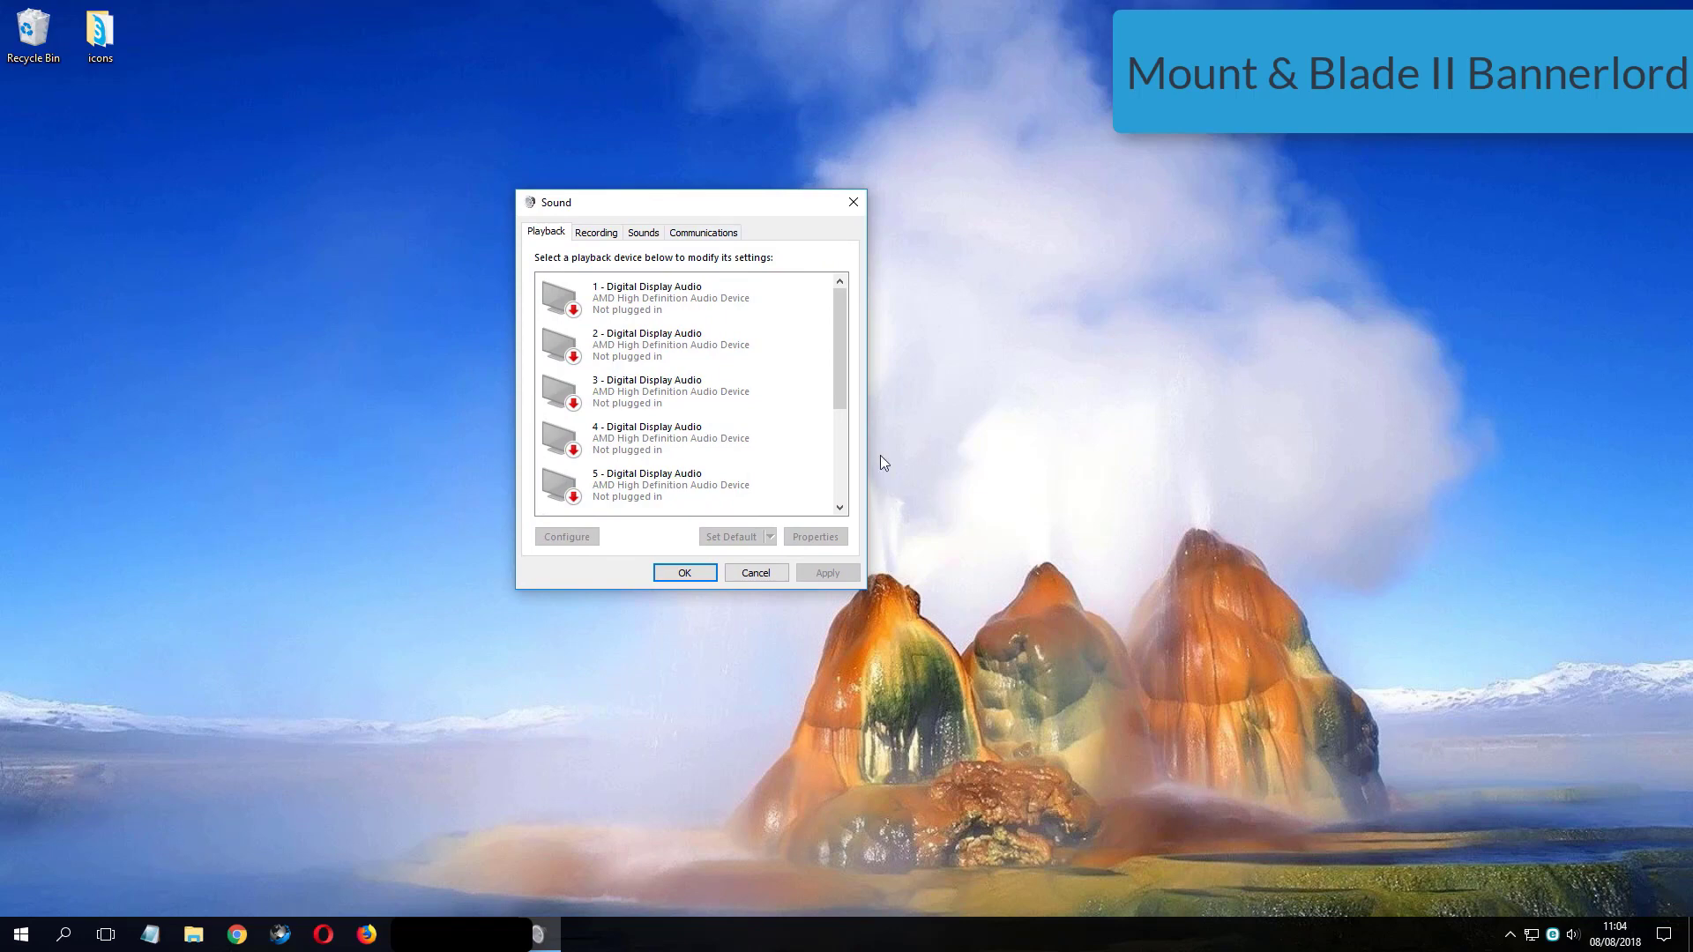
{"action": "scroll", "coordinate": [843, 320], "scroll_direction": "down", "scroll_amount": 2}
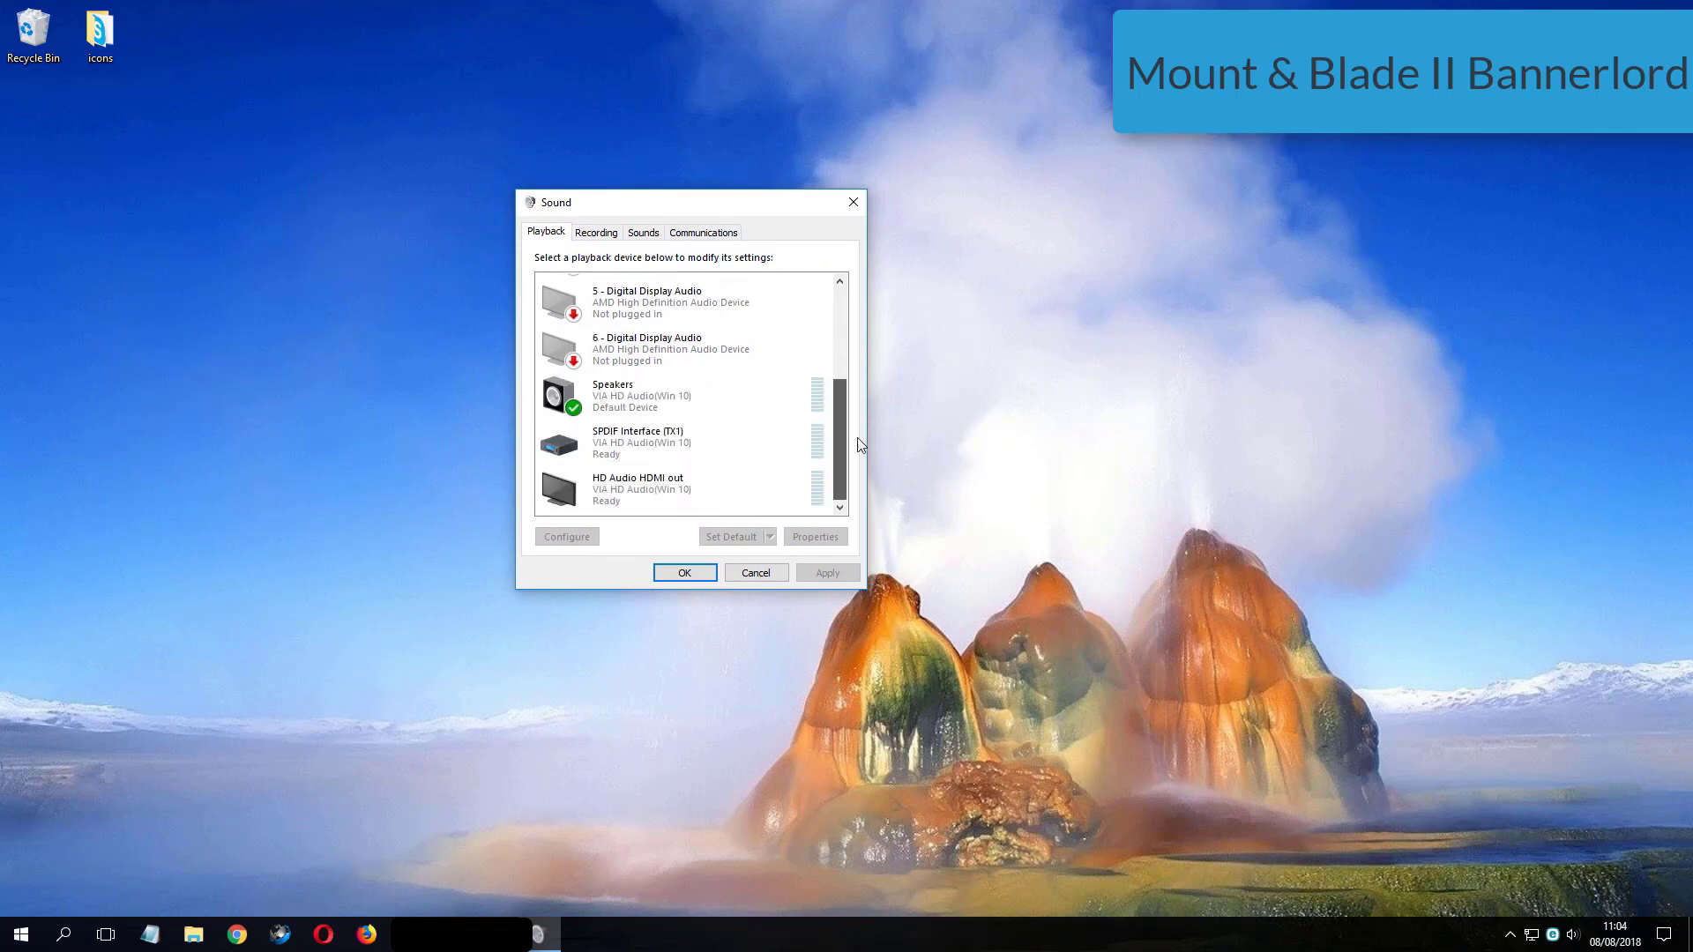
{"action": "left_click", "coordinate": [571, 411]}
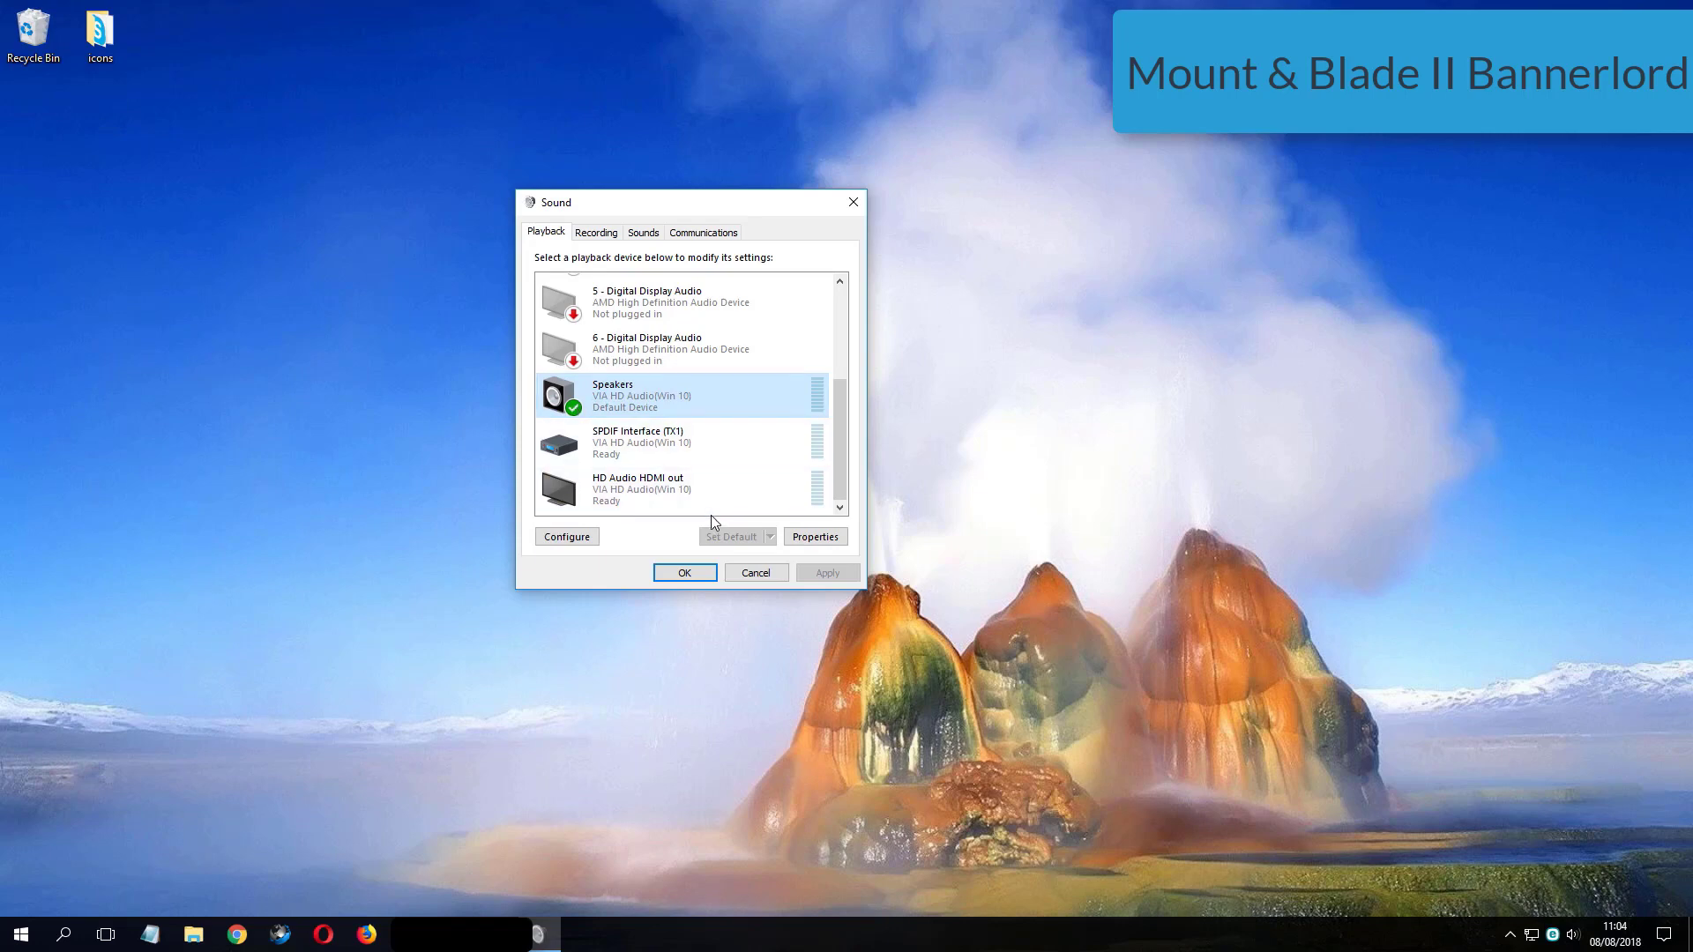
{"action": "key", "text": "Tab"}
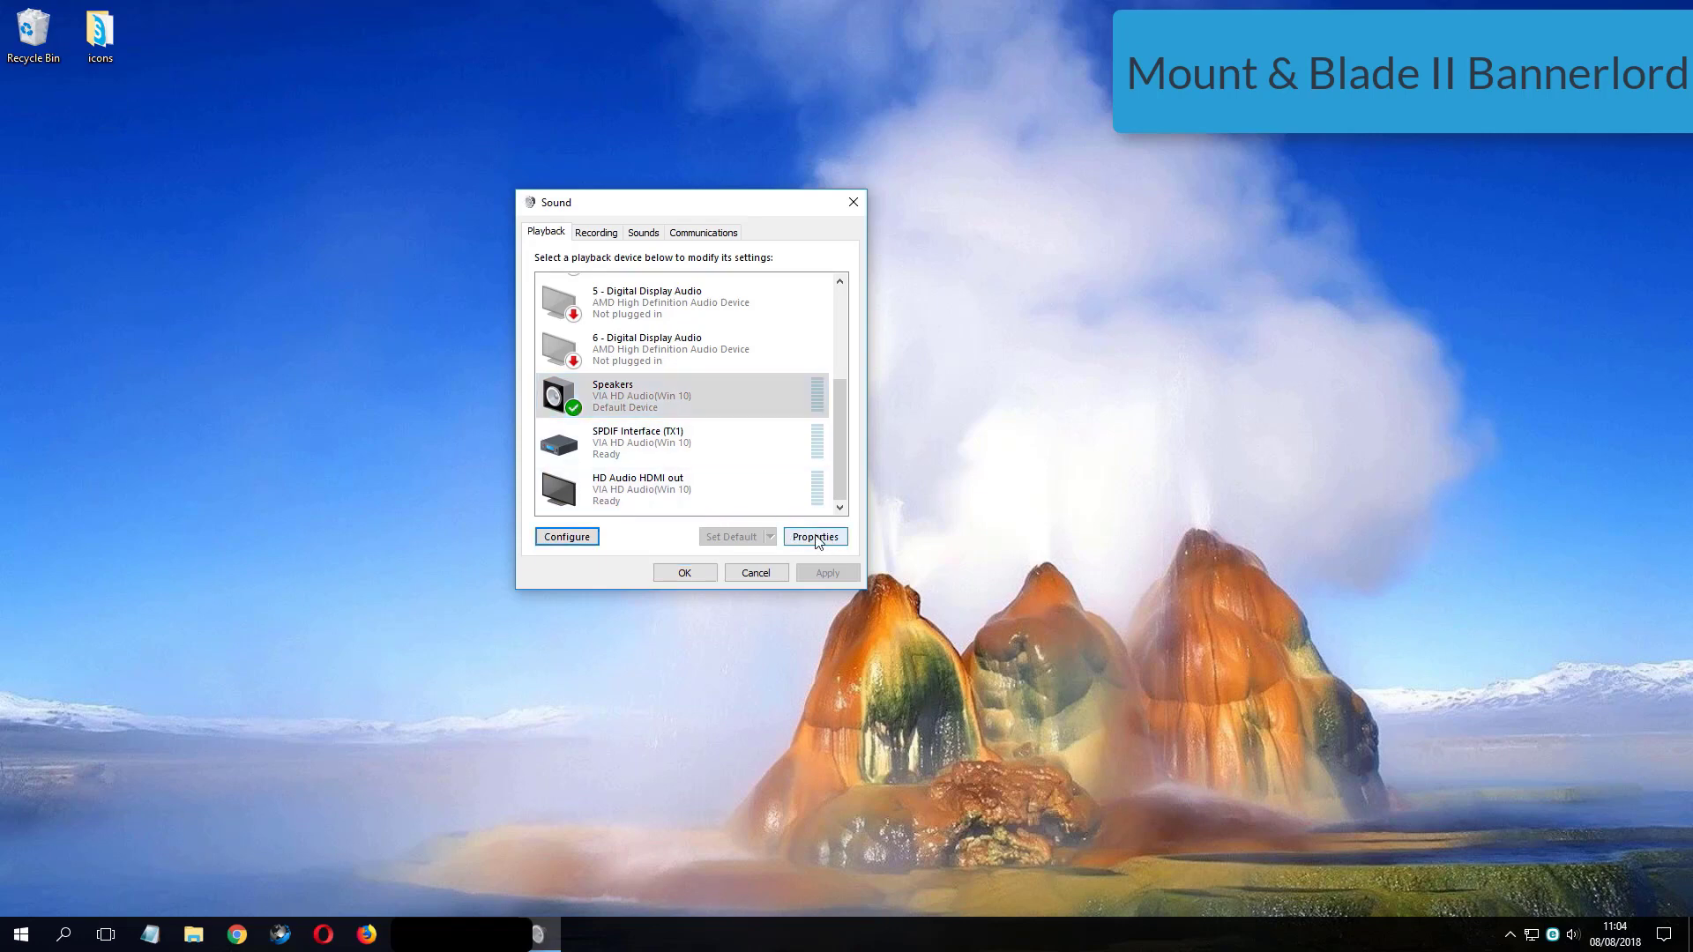
{"action": "left_click", "coordinate": [815, 537]}
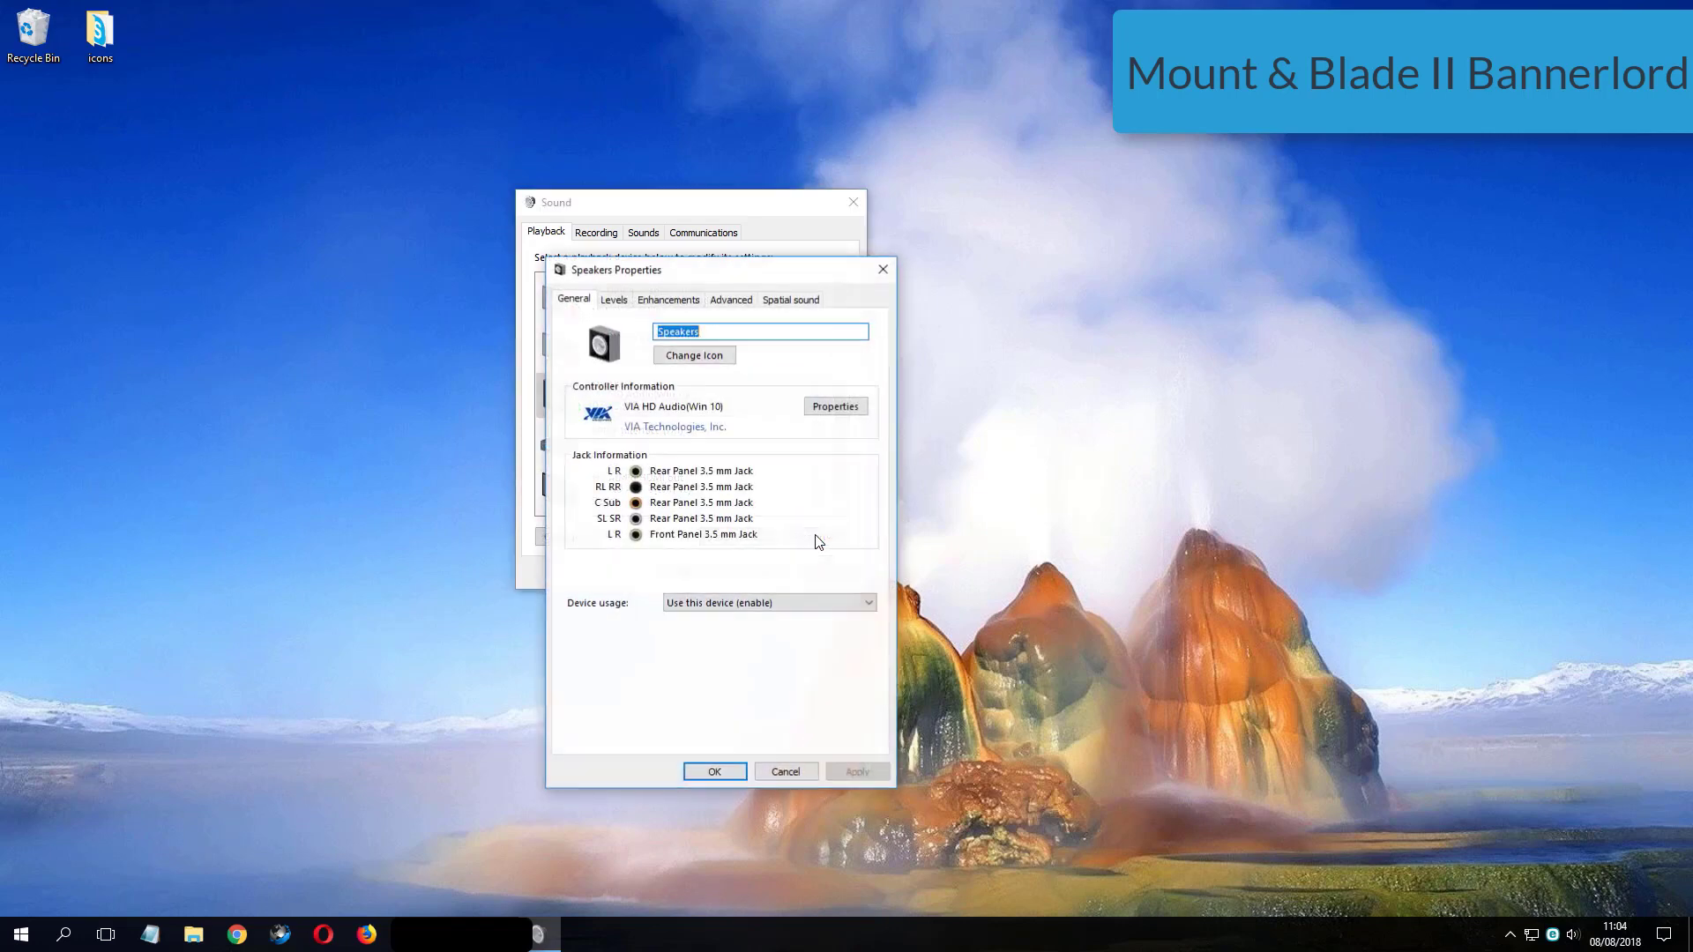
{"action": "left_click", "coordinate": [726, 300]}
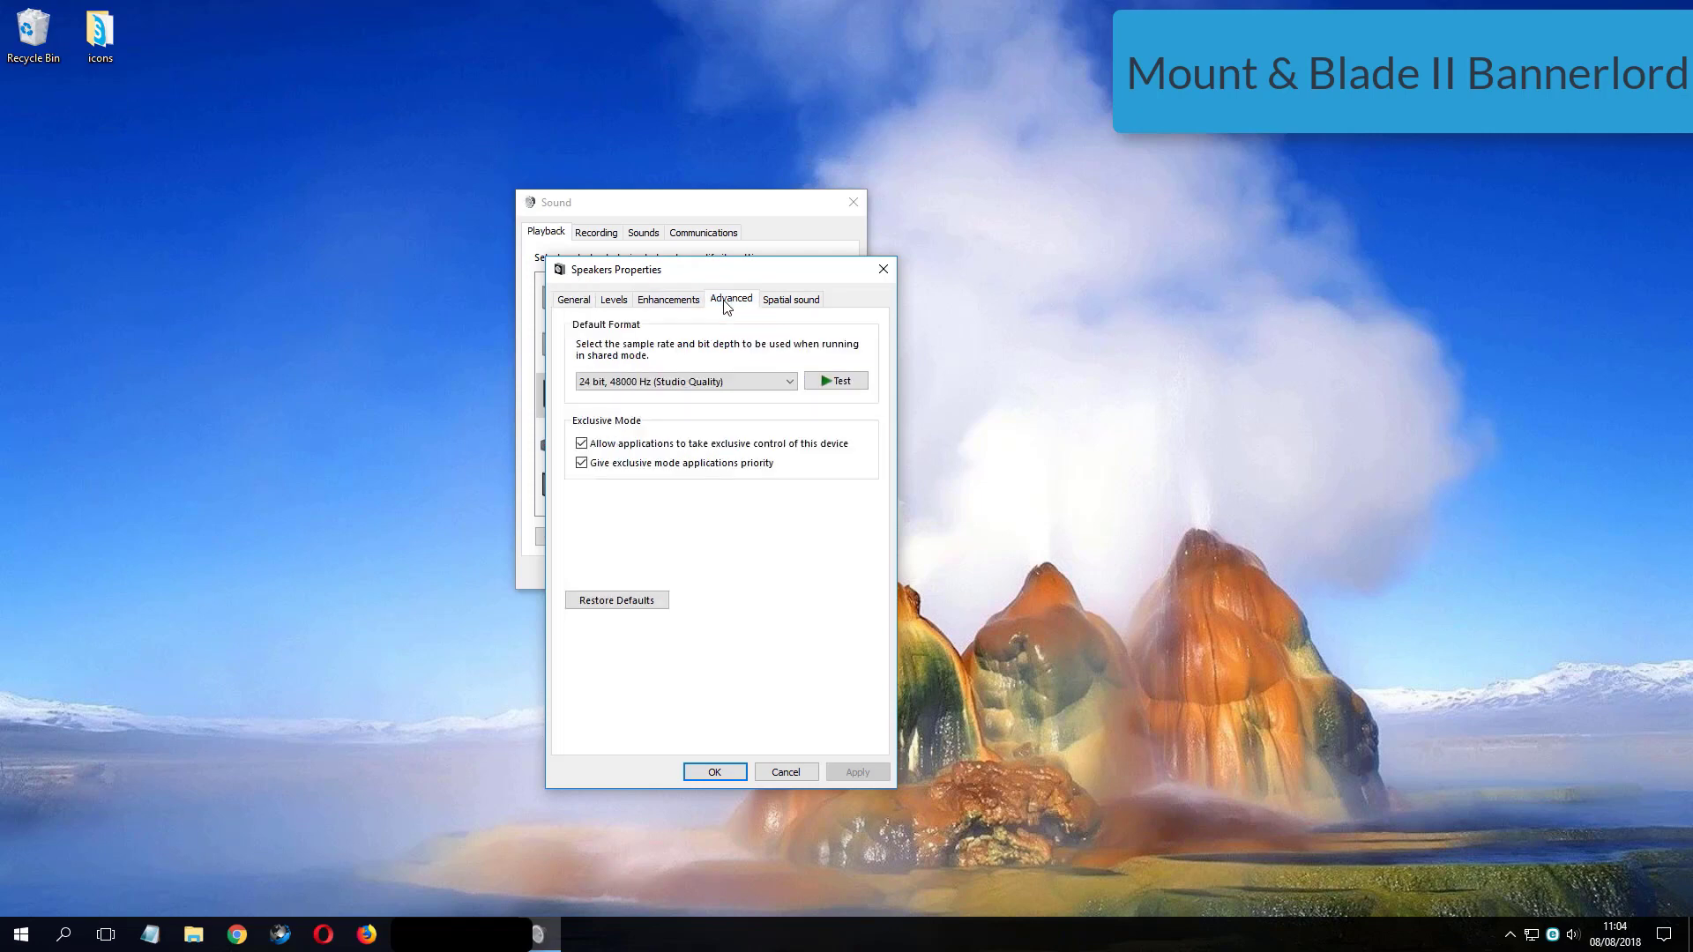
Try 24 bit, 192000 Hz (Studio Quality) as the Speakers' default format and change it to 16 bit, 44100 Hz (CD Quality)
{"action": "left_click", "coordinate": [688, 385]}
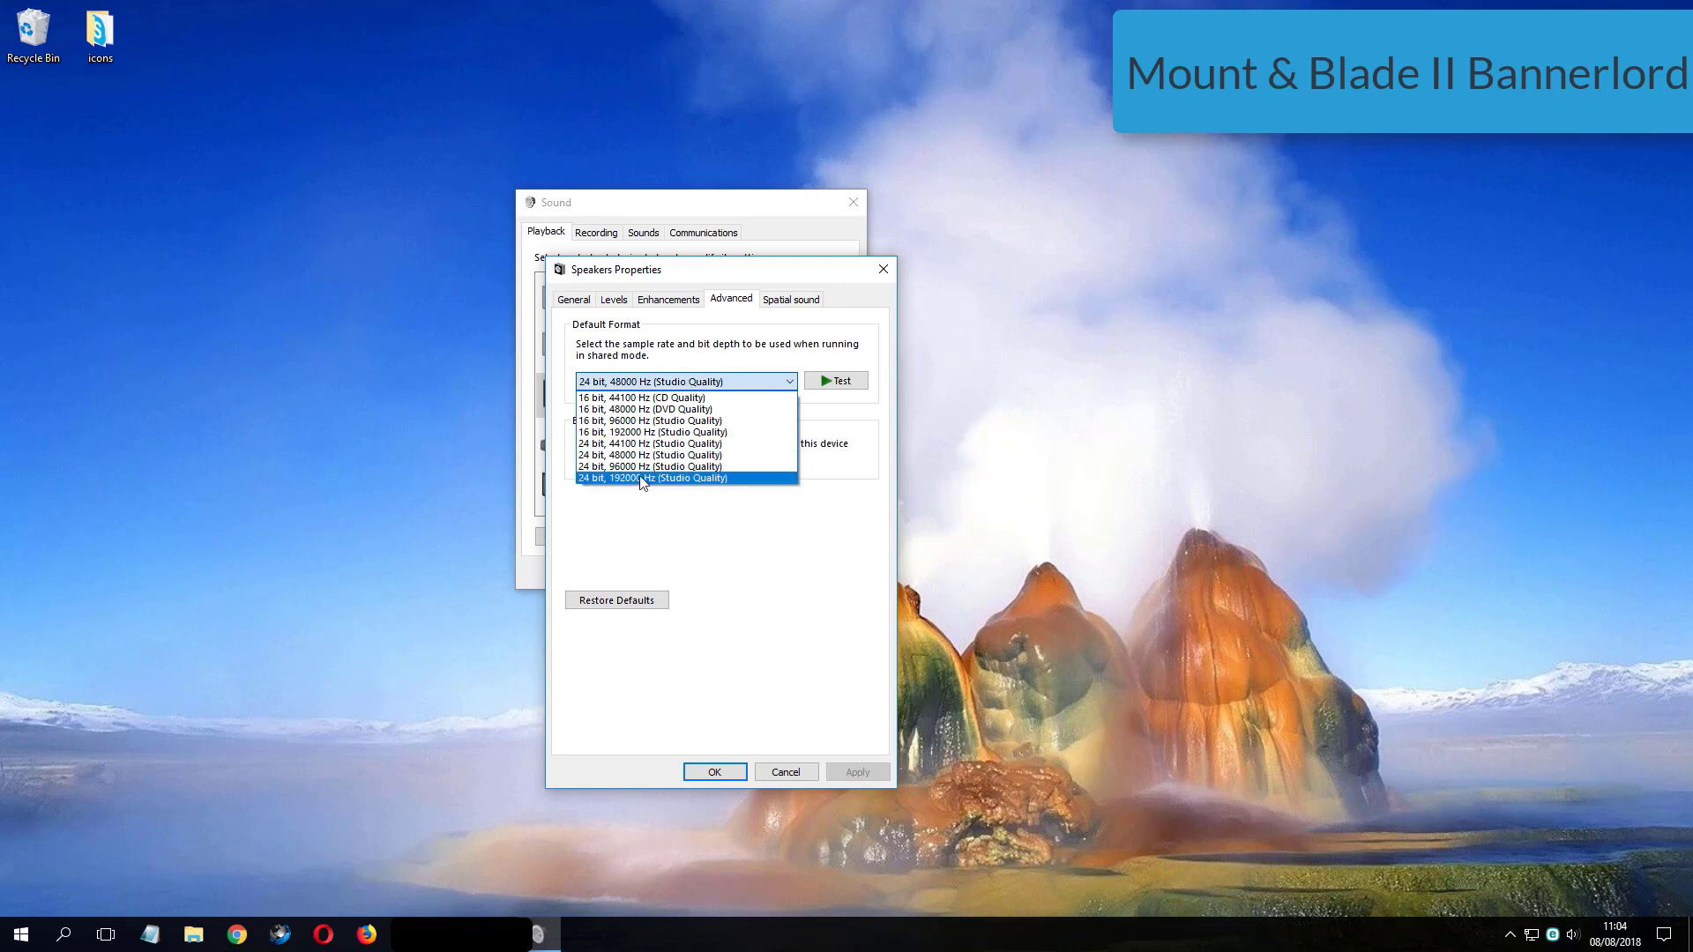
{"action": "left_click", "coordinate": [641, 478]}
{"action": "left_click", "coordinate": [674, 382]}
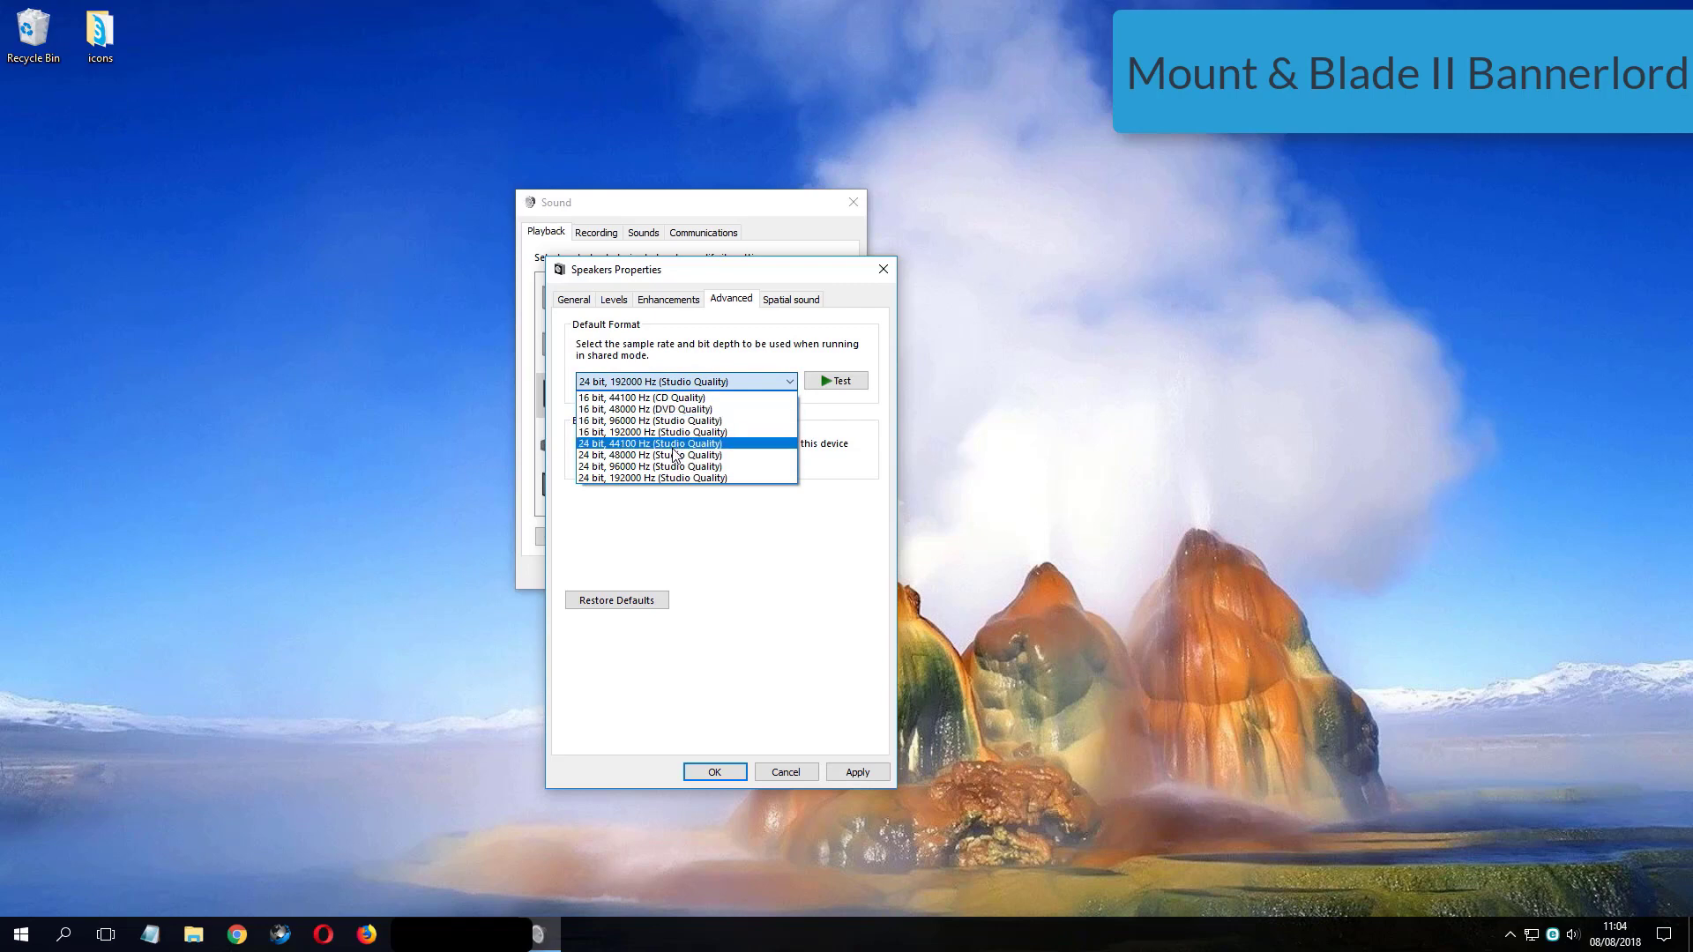
{"action": "left_click", "coordinate": [670, 398]}
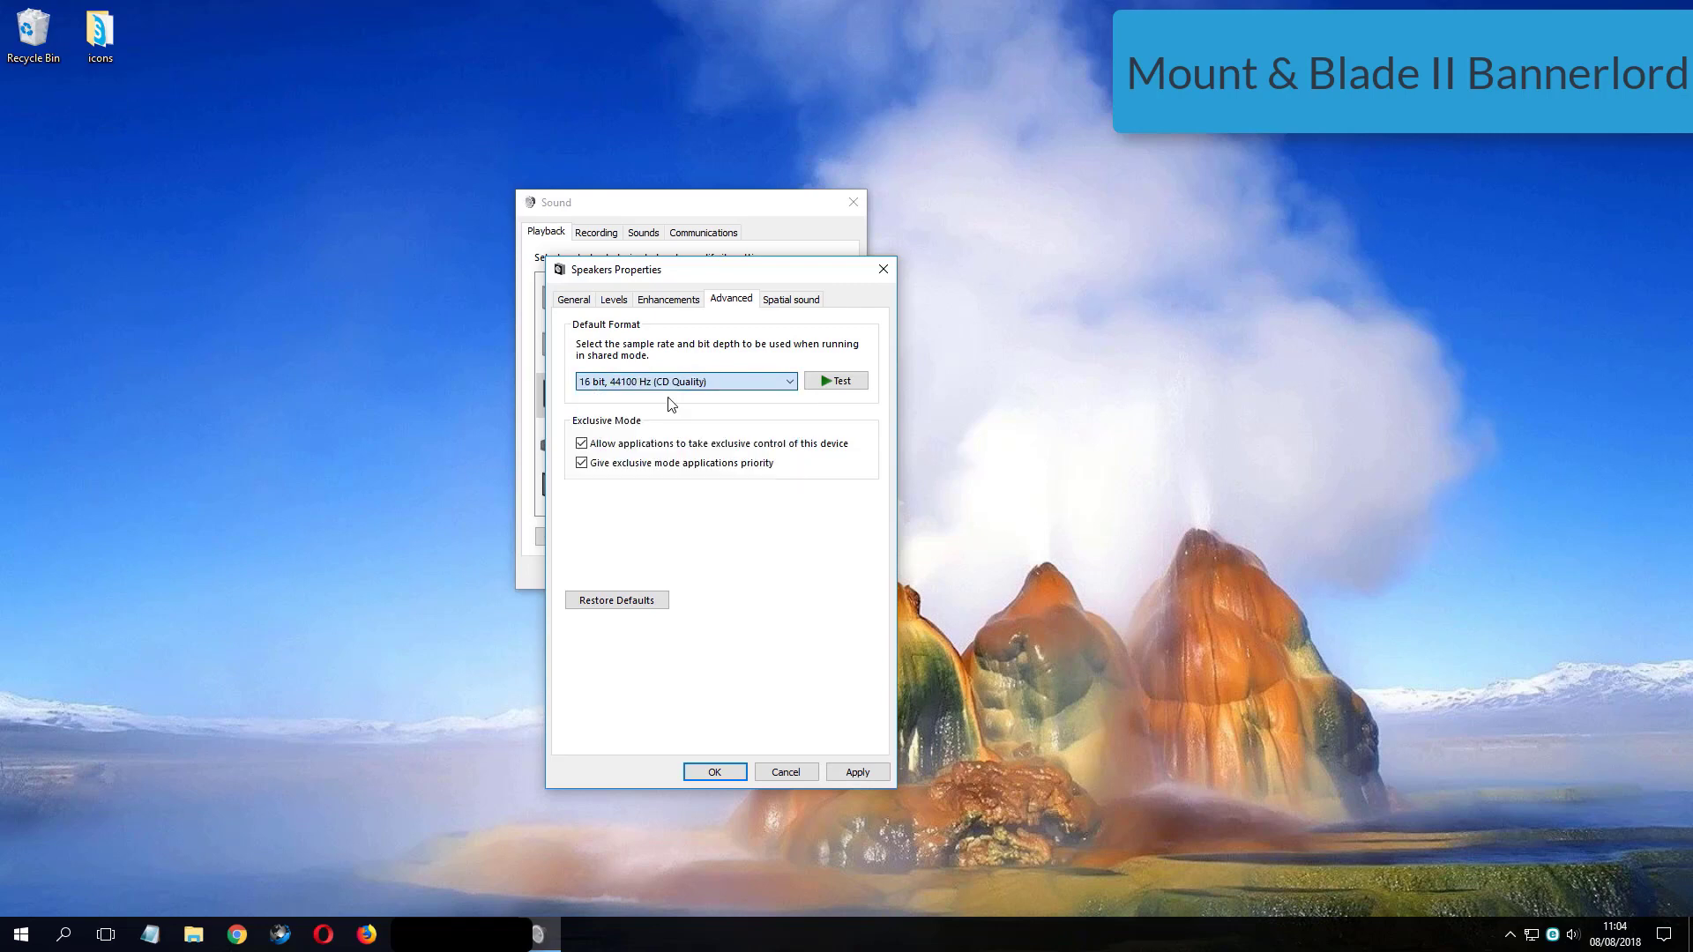
Apply the 16 bit, 44100 Hz (CD Quality) format to the in-use Speakers device, close the sound settings and refresh the desktop
{"action": "left_click", "coordinate": [873, 773]}
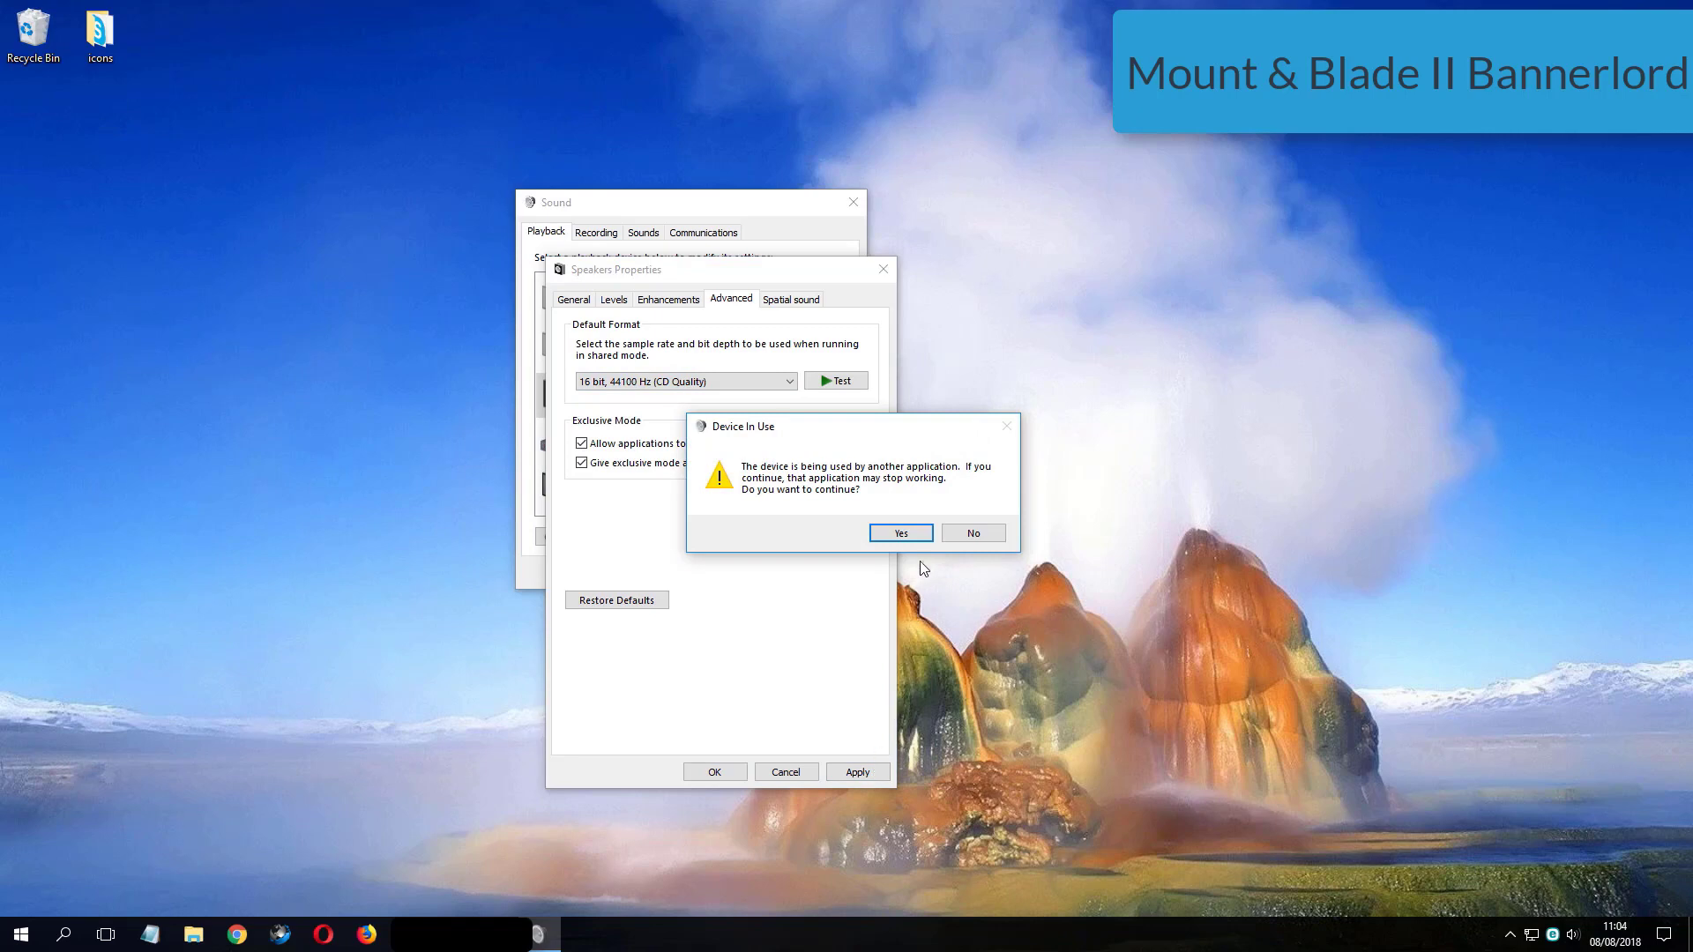
{"action": "left_click", "coordinate": [880, 534]}
{"action": "left_click", "coordinate": [714, 771]}
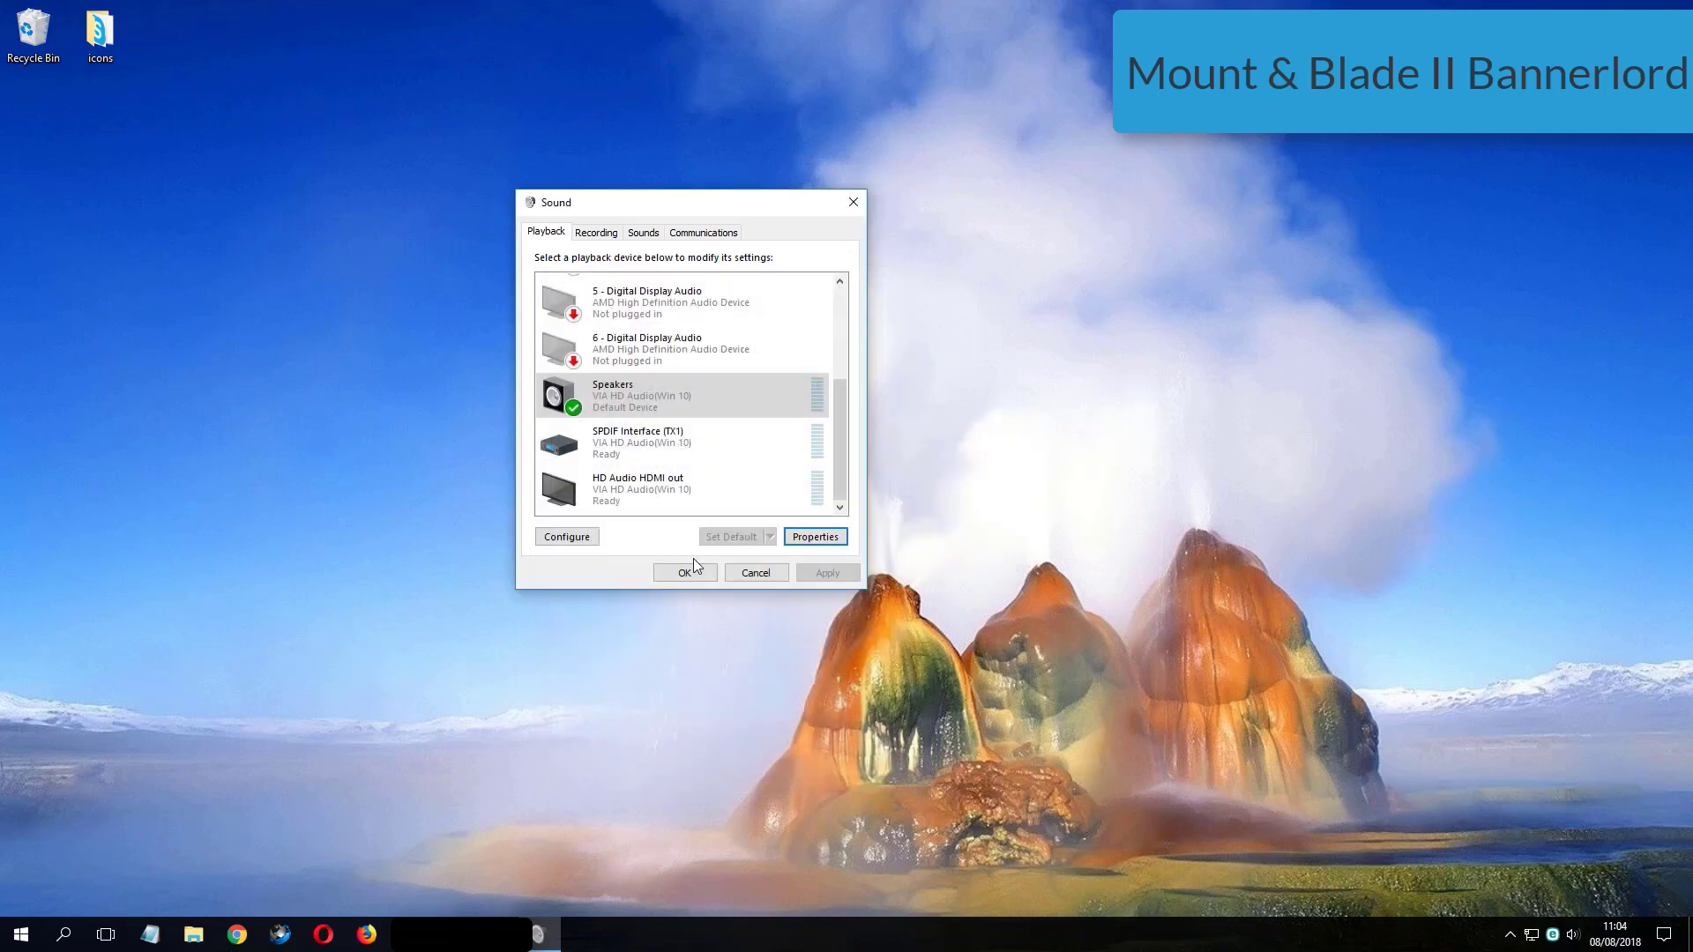
{"action": "left_click", "coordinate": [691, 568]}
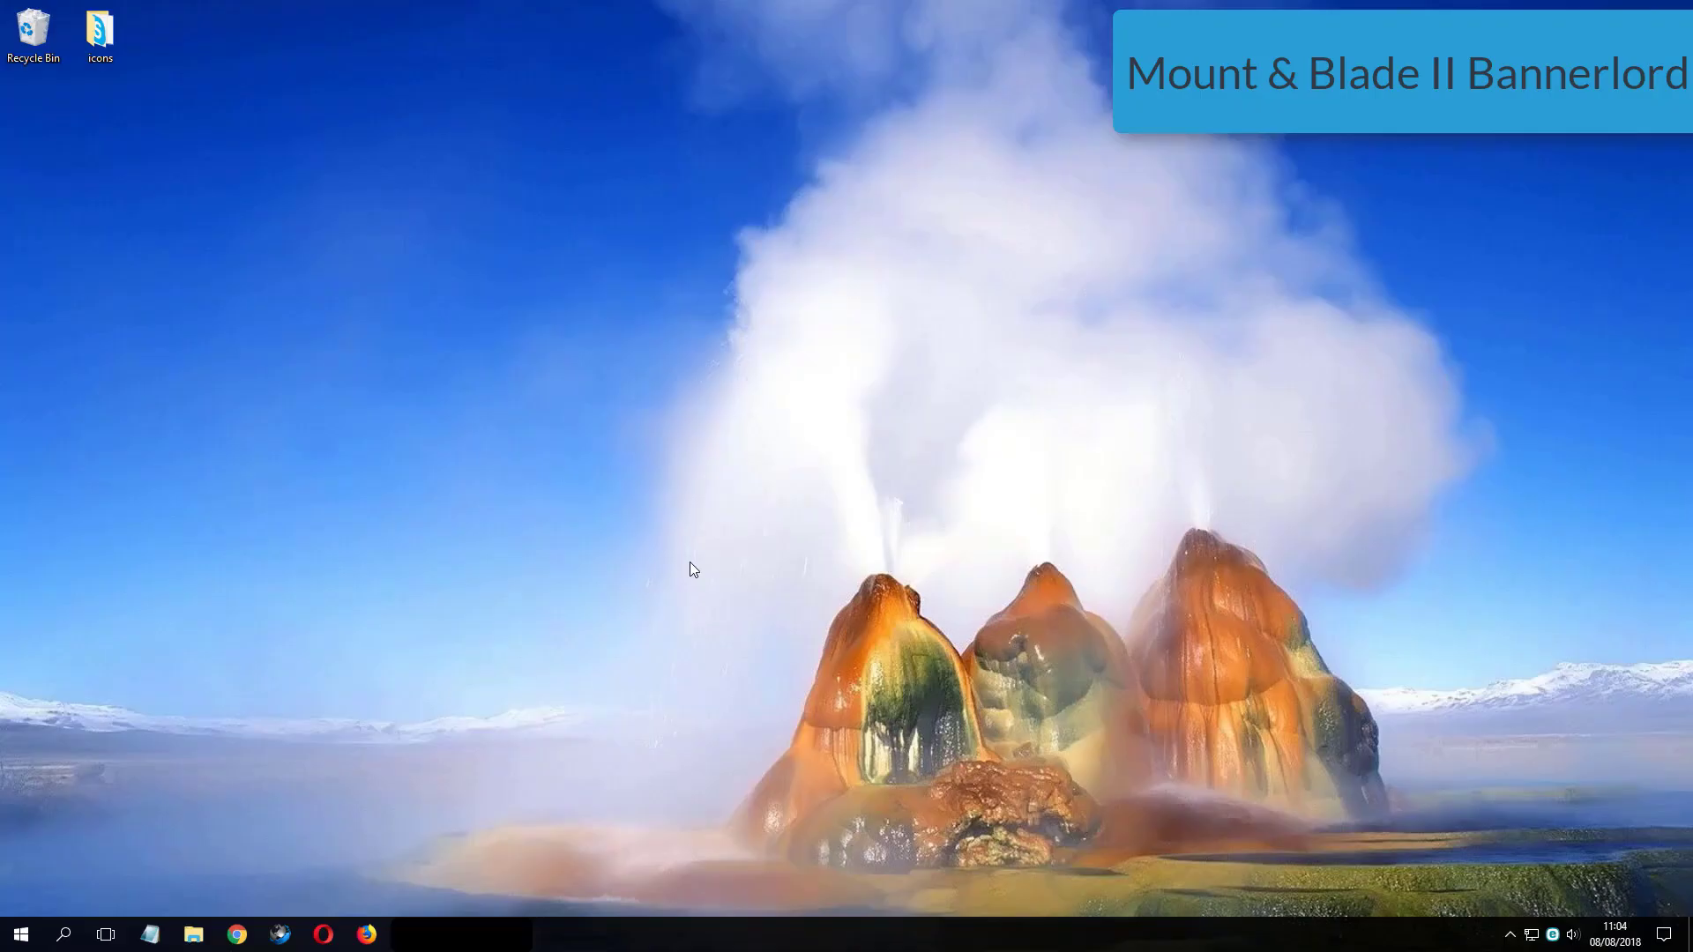
{"action": "right_click", "coordinate": [690, 562]}
{"action": "left_click", "coordinate": [729, 612]}
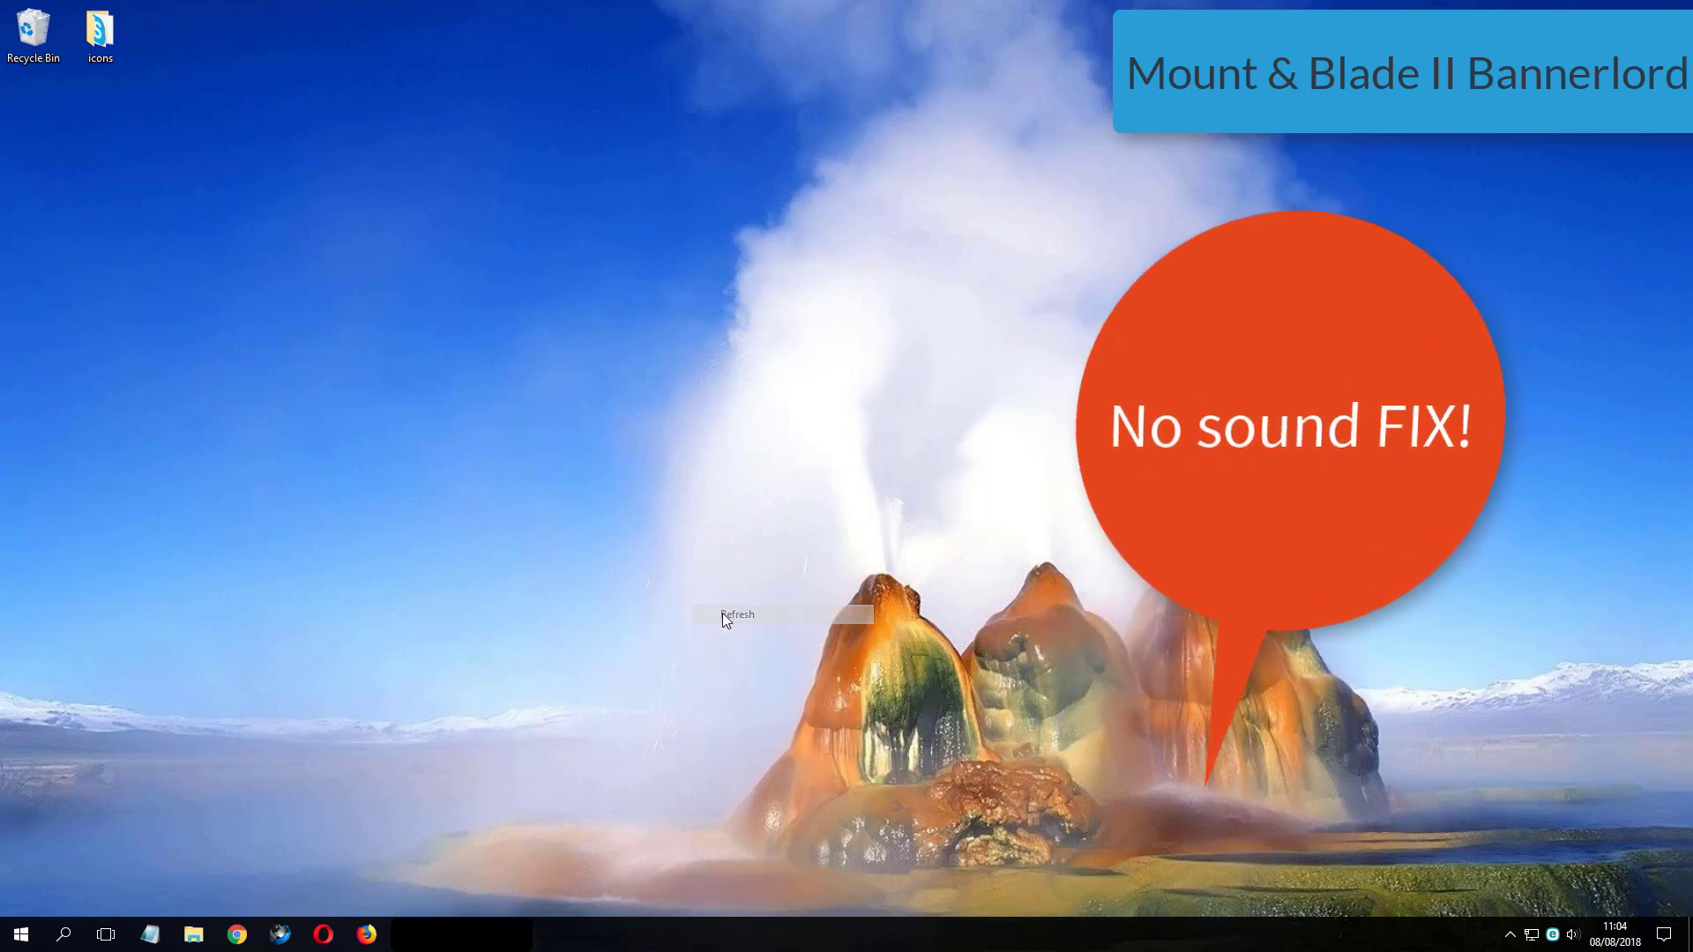
Reopen the Windows playback devices and bring up the advanced properties of the default VIA HD Audio Speakers
{"action": "right_click", "coordinate": [1573, 935]}
{"action": "left_click", "coordinate": [1550, 870]}
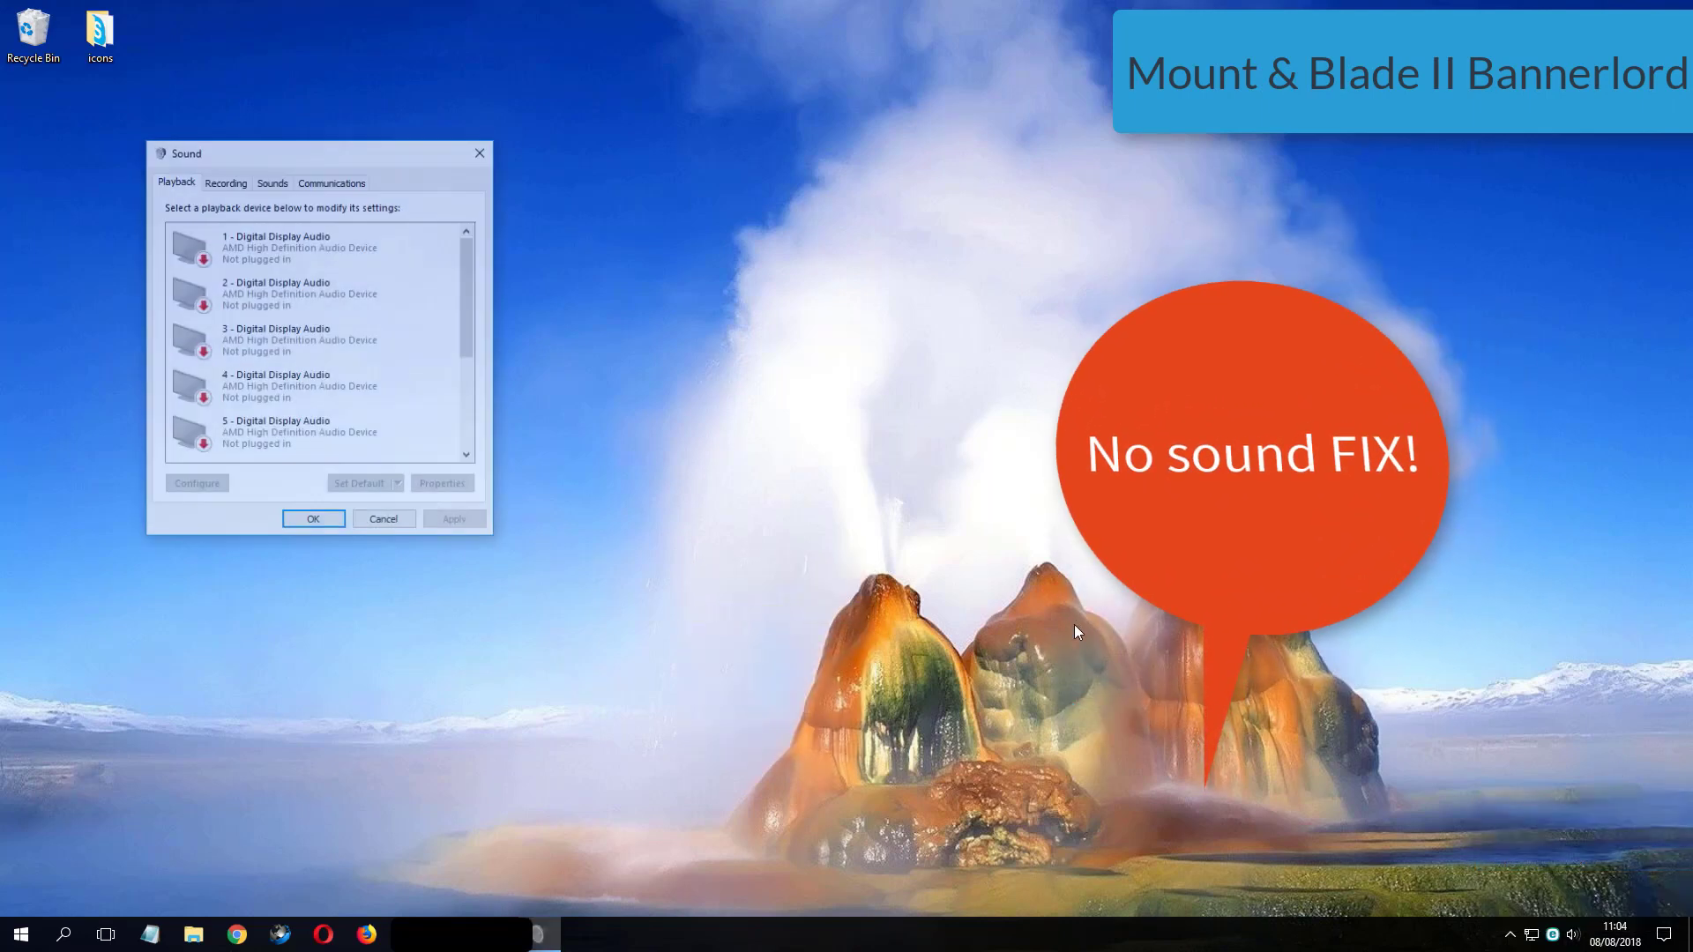
{"action": "left_click_drag", "start_coordinate": [265, 181], "coordinate": [468, 193]}
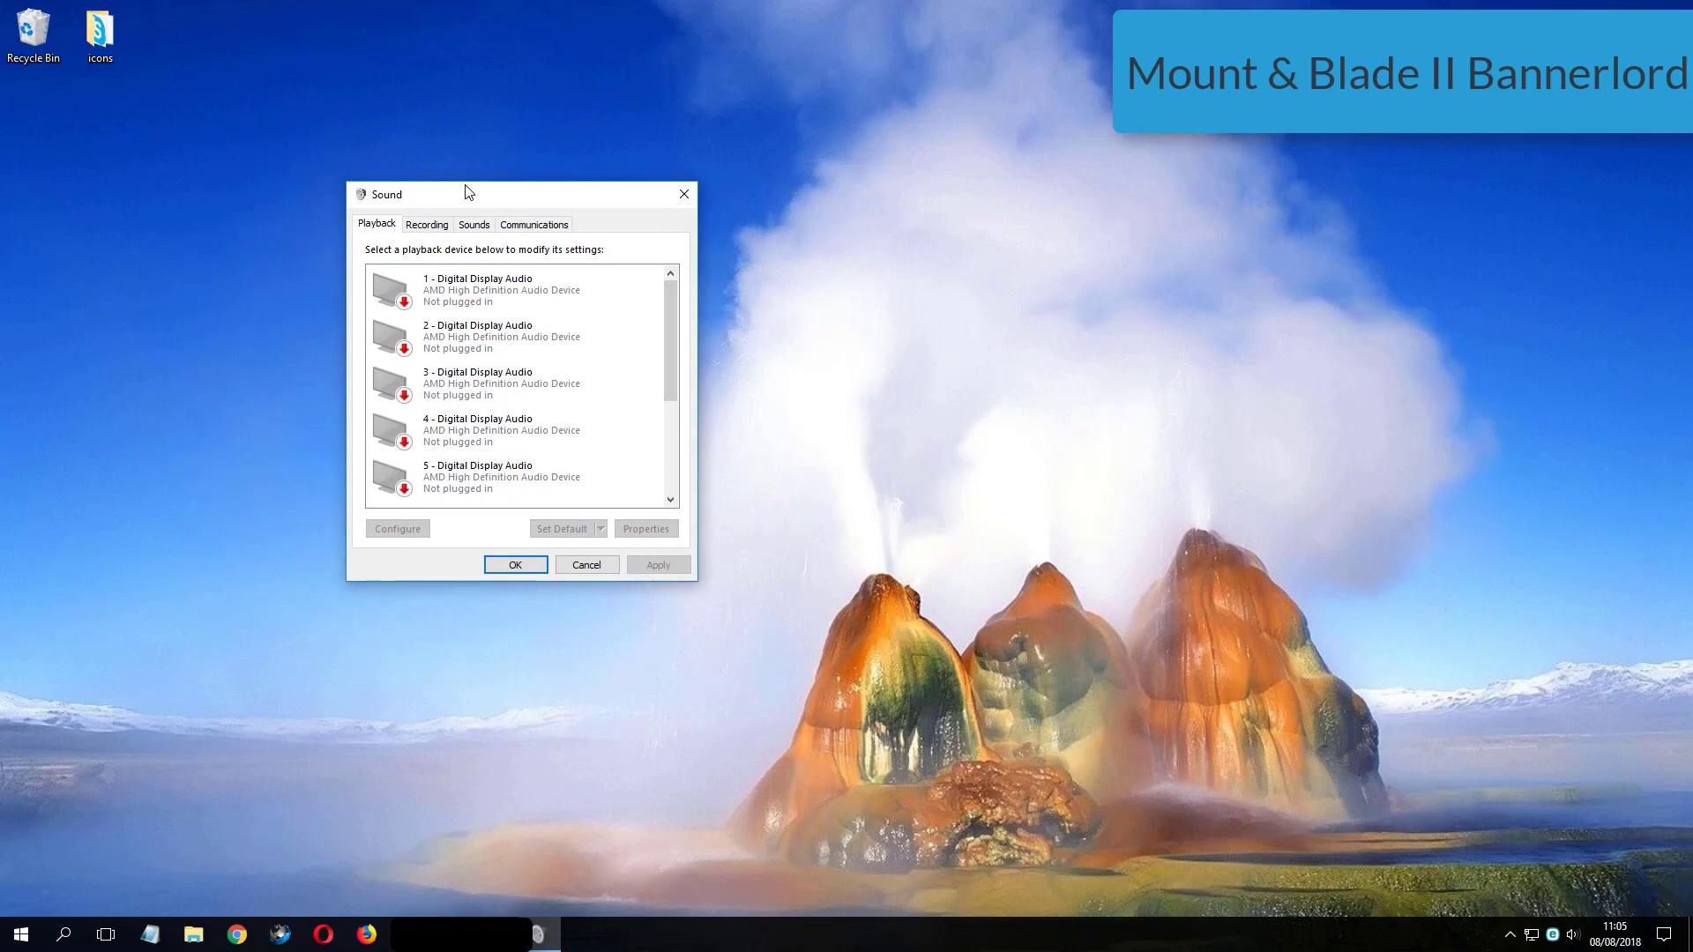
{"action": "scroll", "coordinate": [622, 377], "scroll_direction": "down", "scroll_amount": 1}
{"action": "scroll", "coordinate": [599, 393], "scroll_direction": "down", "scroll_amount": 2}
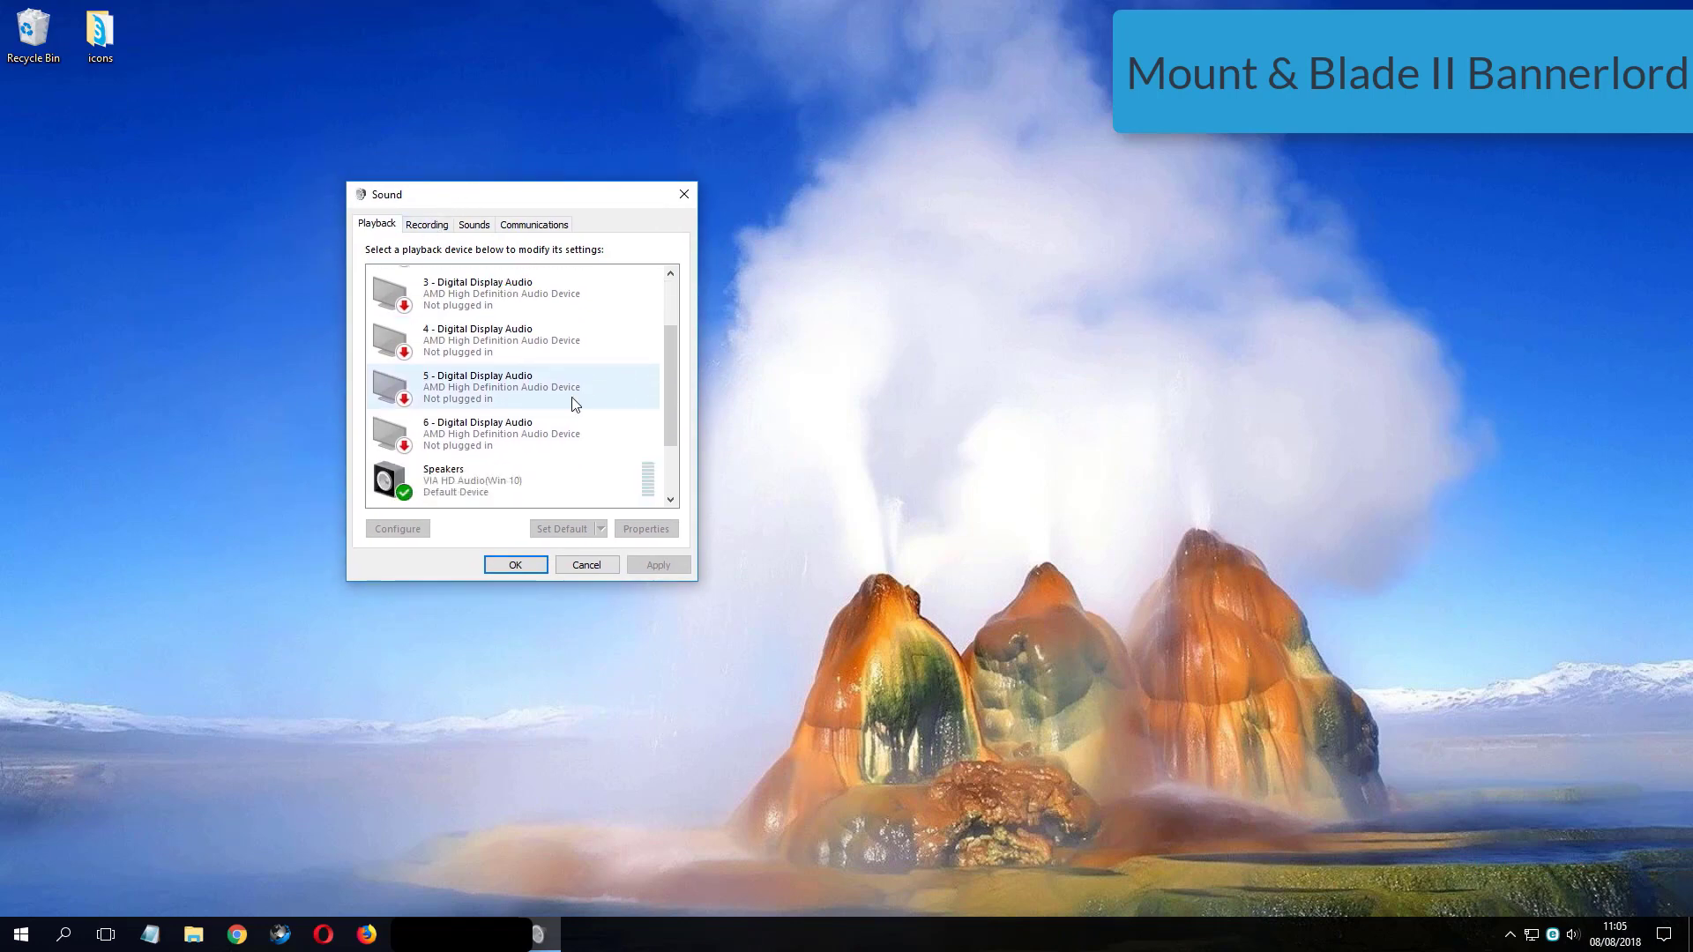
{"action": "left_click", "coordinate": [482, 439]}
{"action": "double_click", "coordinate": [464, 447]}
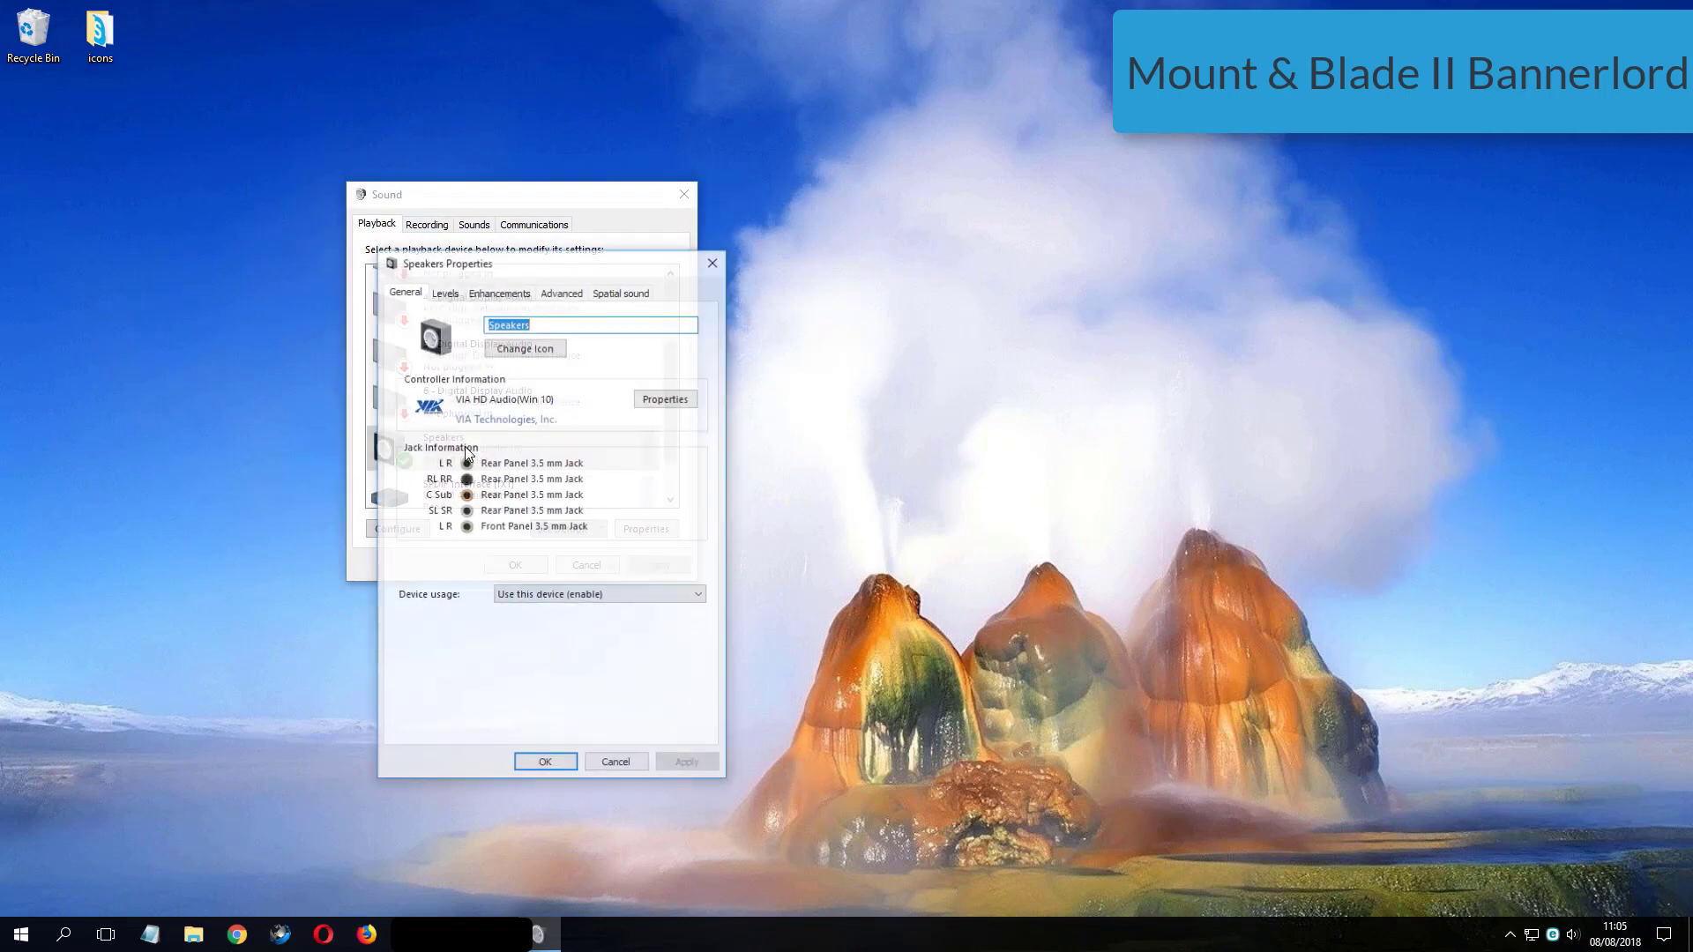
{"action": "left_click", "coordinate": [564, 296]}
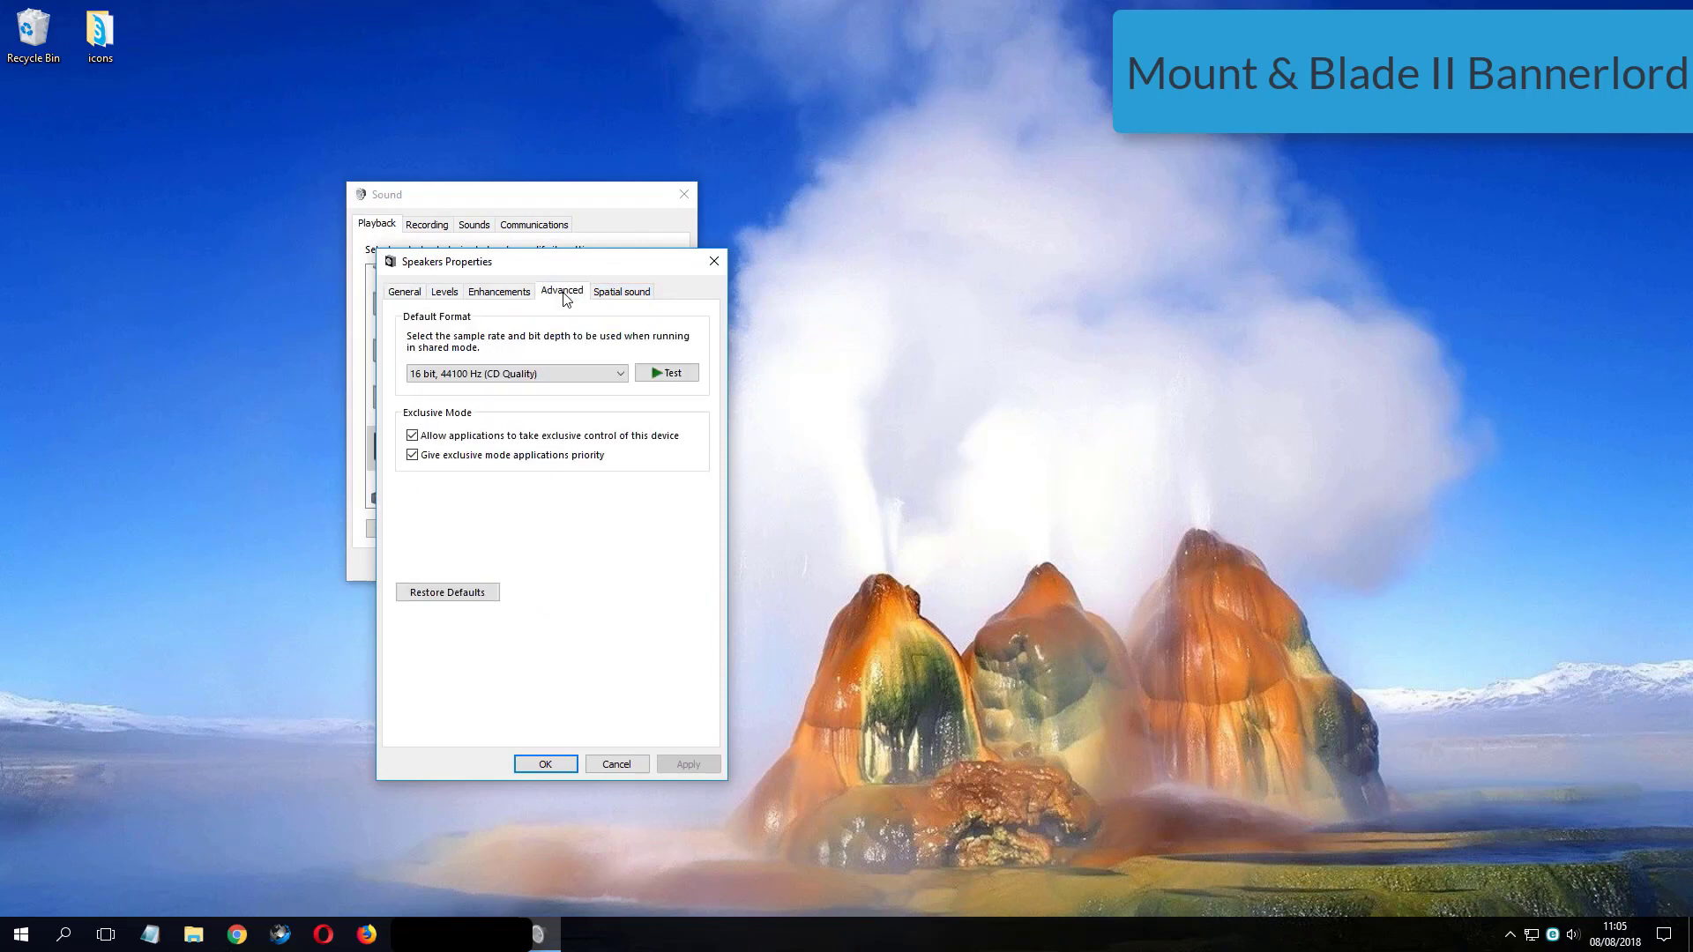
Set the Speakers' default format to 24 bit, 192000 Hz (Studio Quality) and confirm the device properties
{"action": "left_click", "coordinate": [530, 375]}
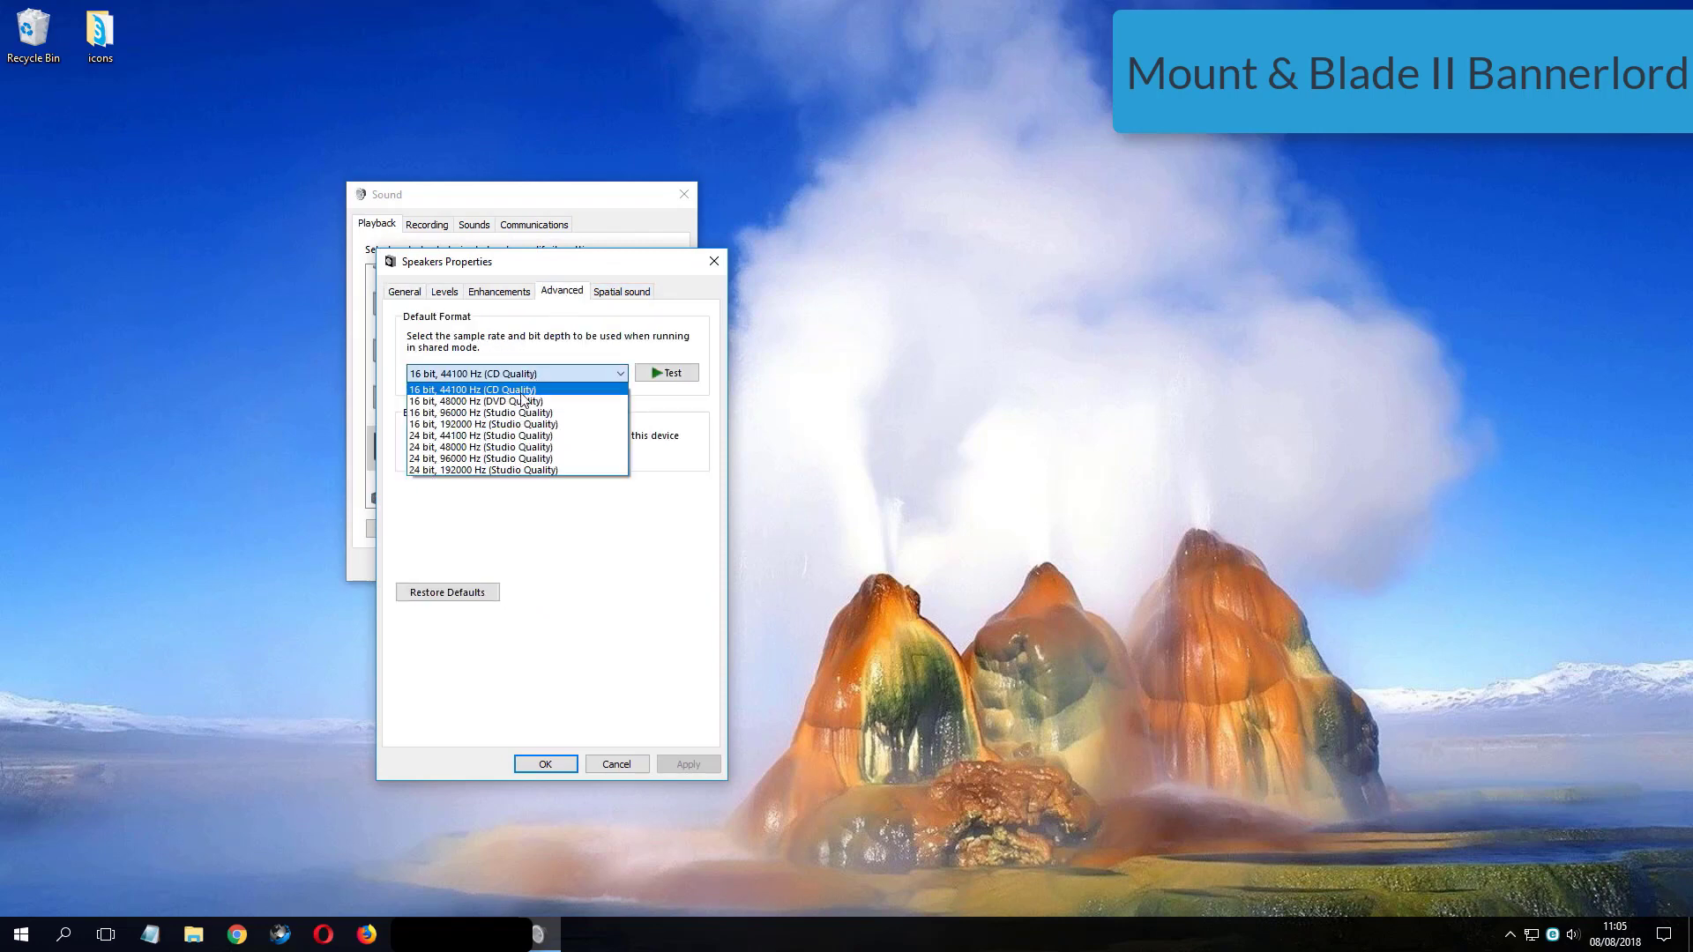
{"action": "left_click", "coordinate": [552, 470]}
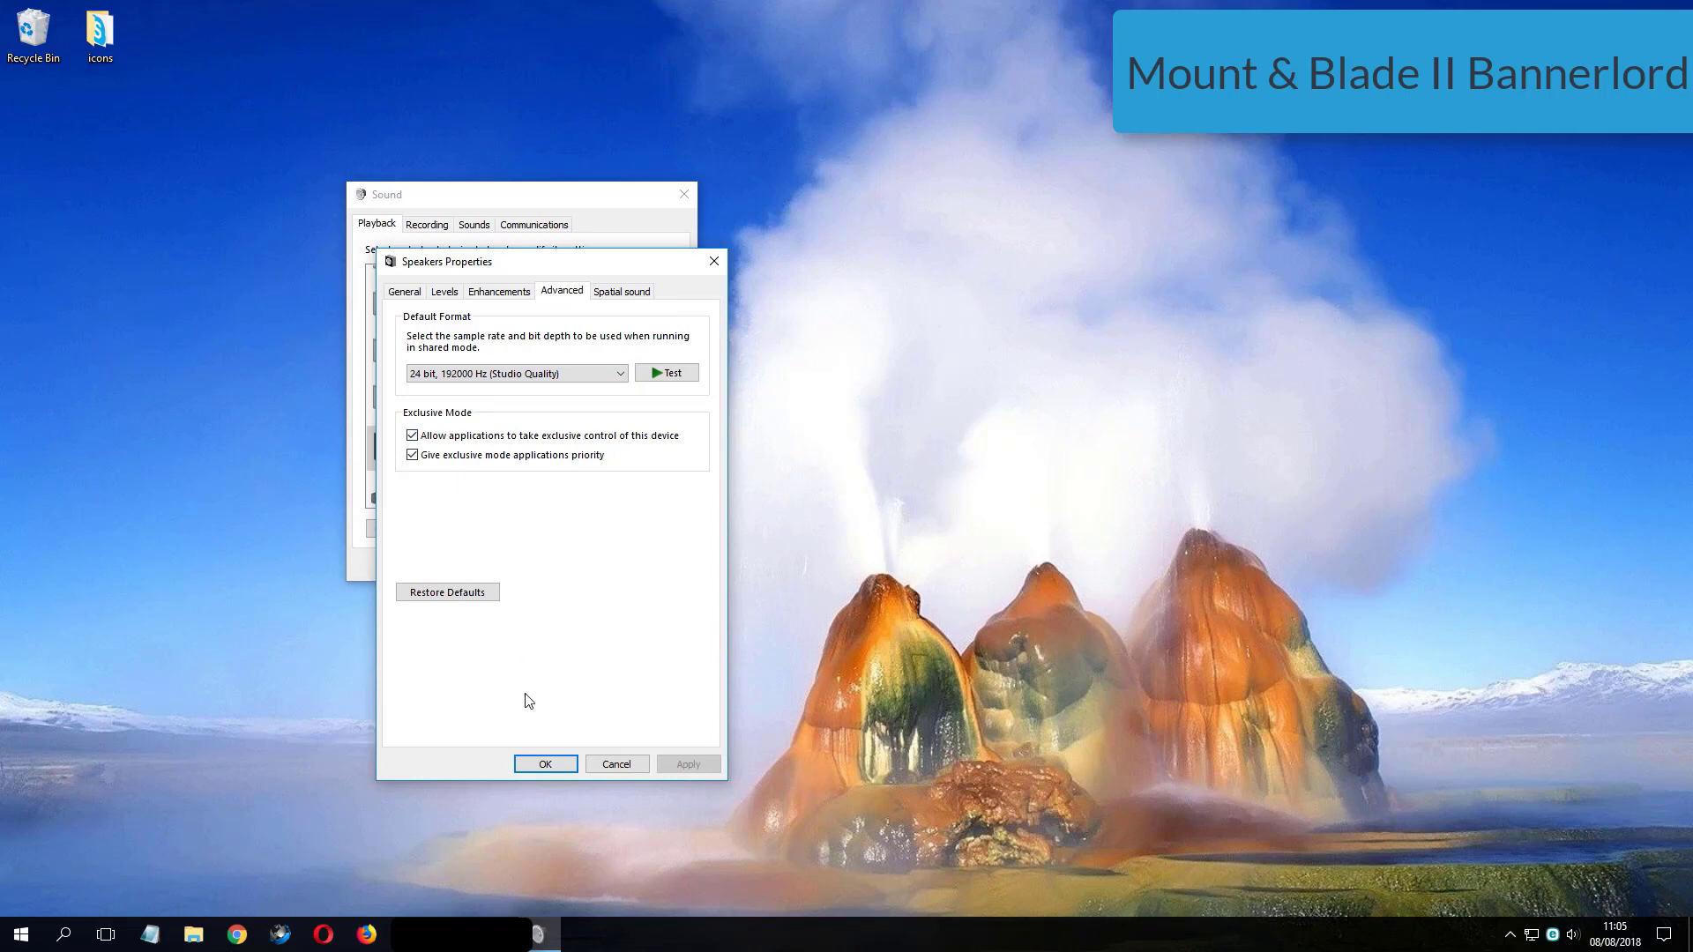
{"action": "left_click", "coordinate": [546, 765]}
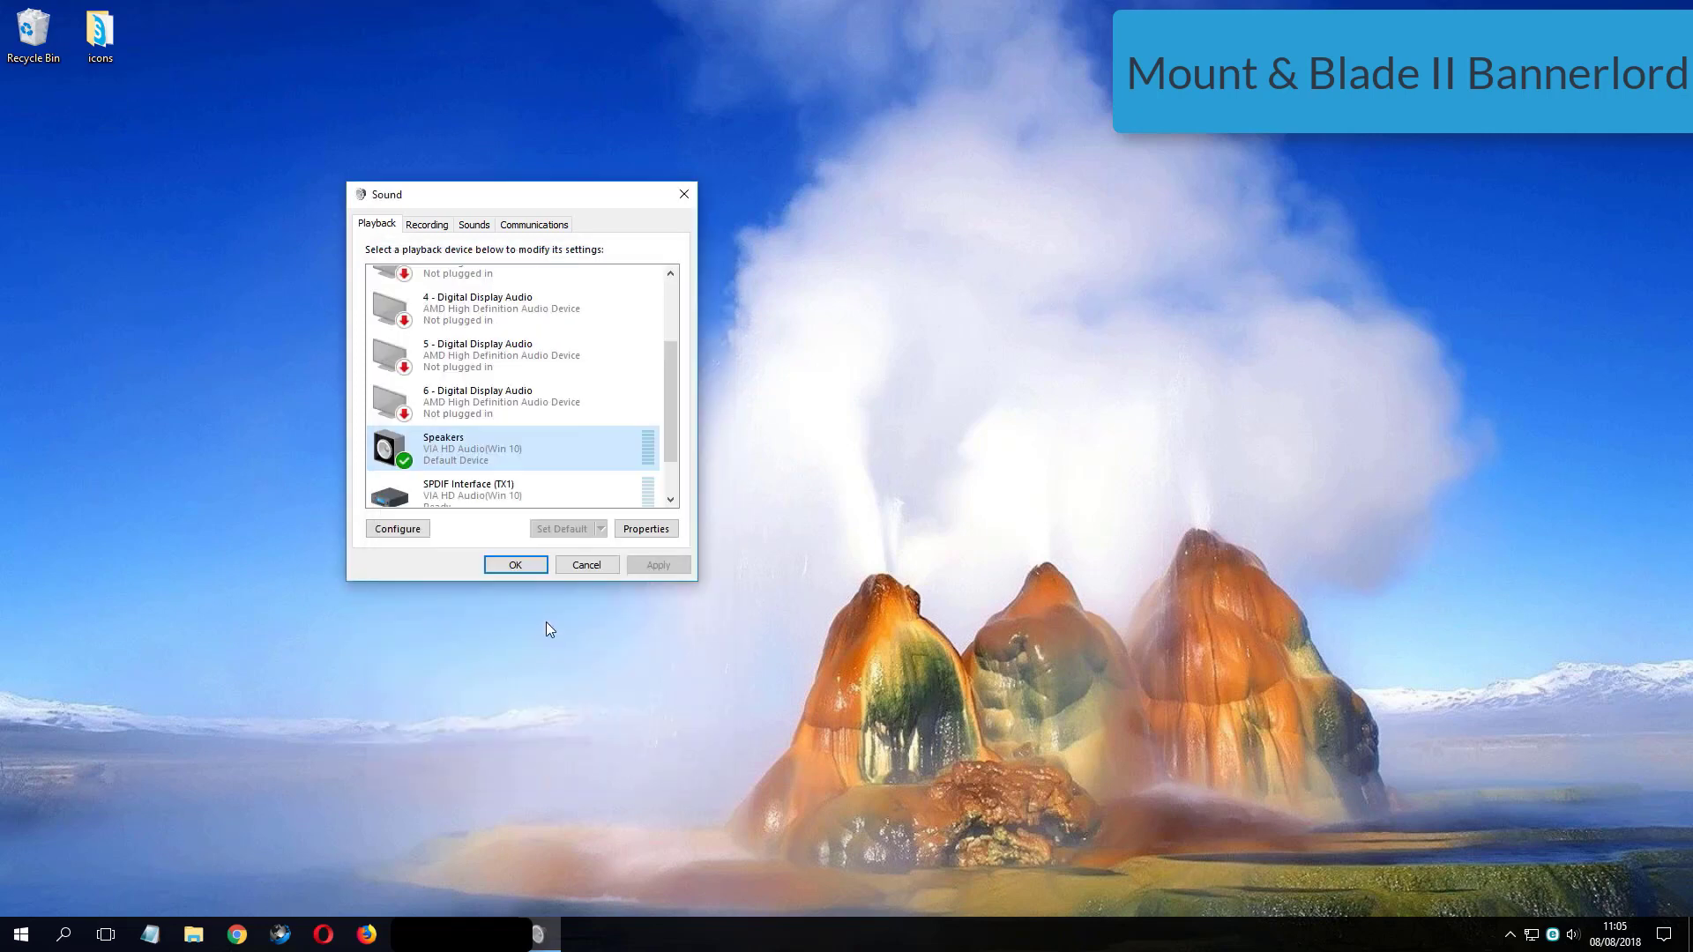